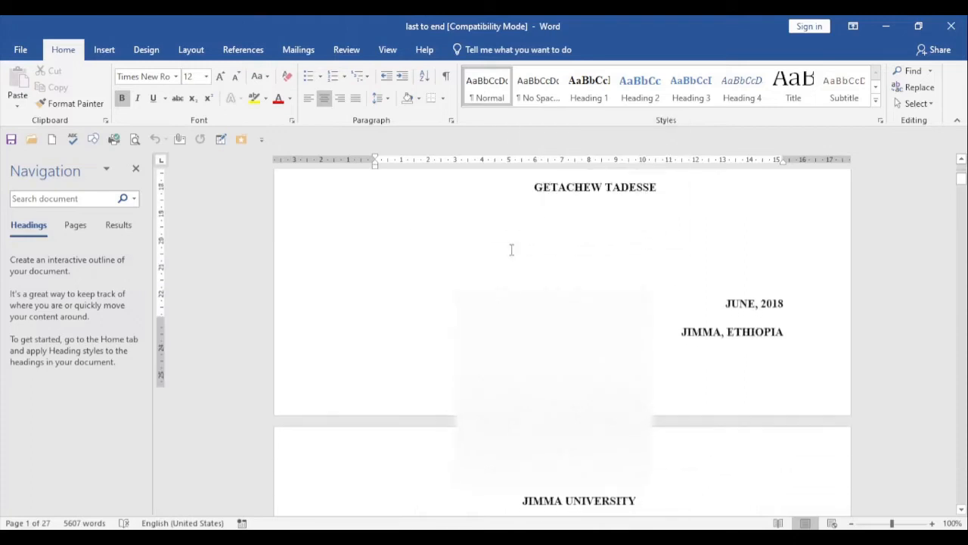
# Step: Apply the Heading 1 style to the ACKNOWLEDGEMENTS title
pyautogui.scroll(-4, 511, 250)
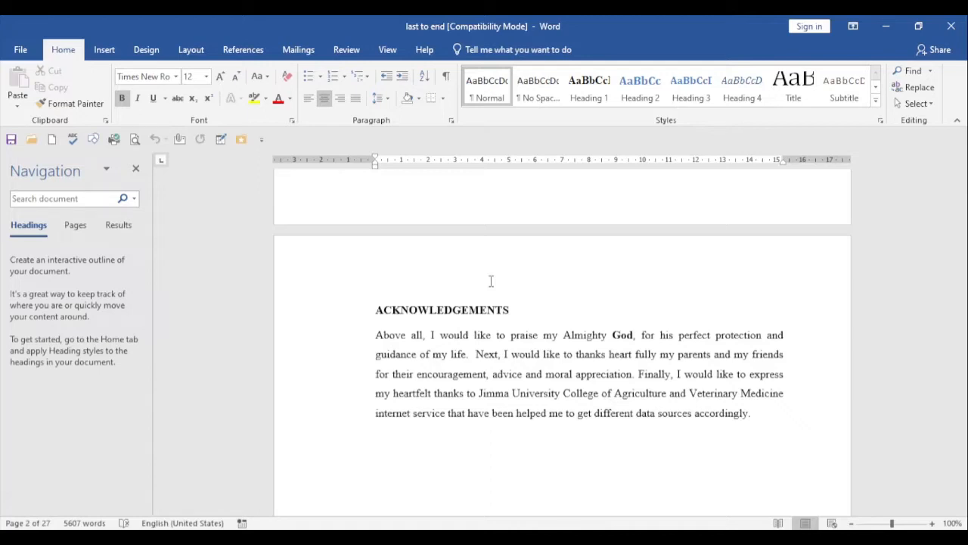
pyautogui.scroll(-1, 491, 280)
pyautogui.click(371, 282)
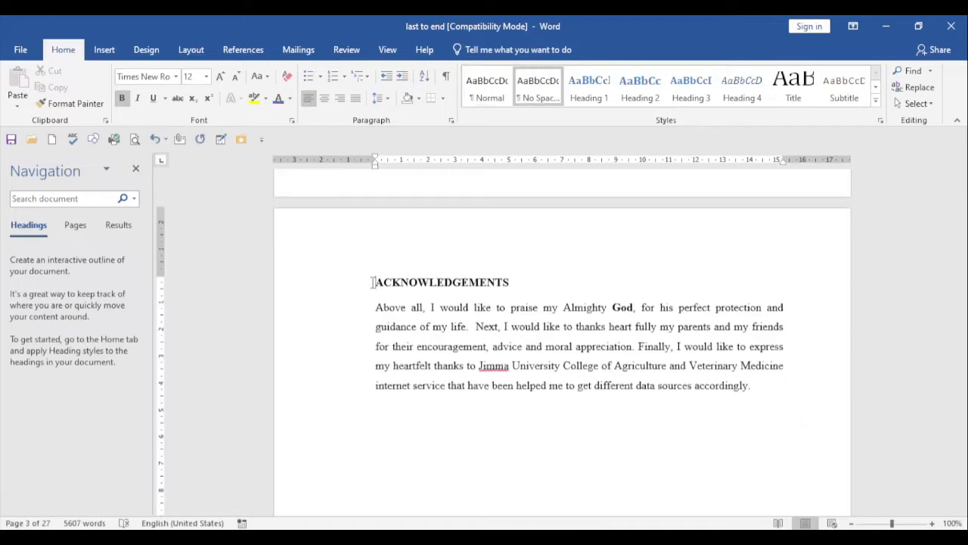
pyautogui.moveTo(372, 282); pyautogui.dragTo(511, 286)
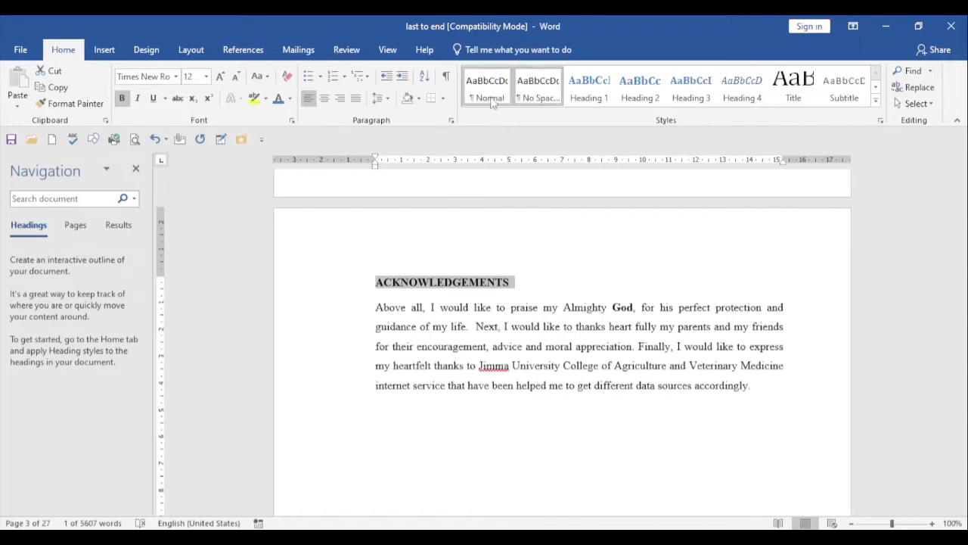
pyautogui.click(538, 90)
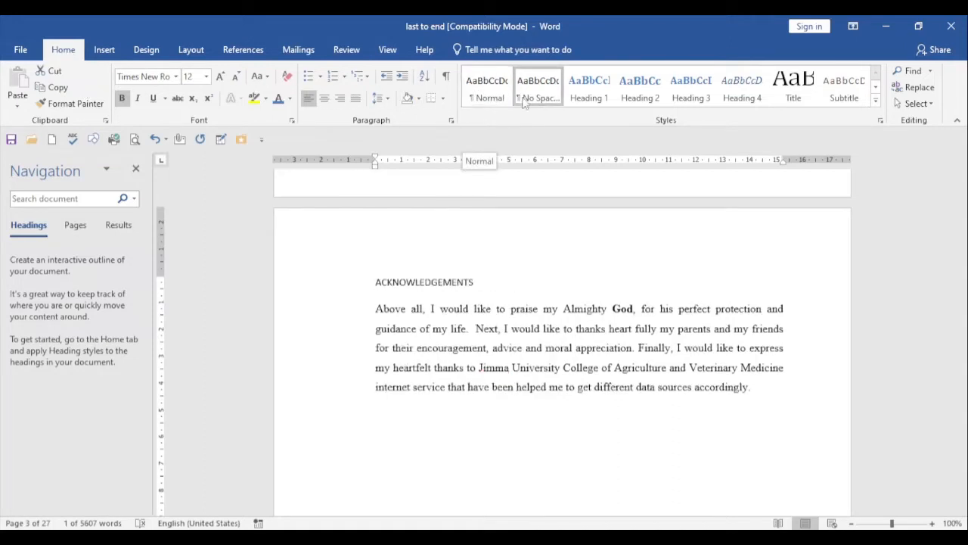
pyautogui.click(589, 89)
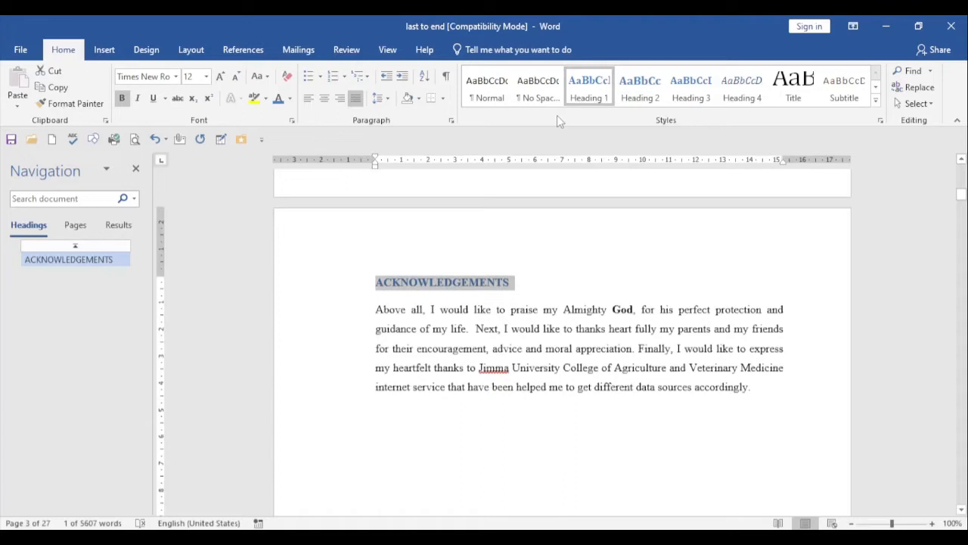
# Step: Open the Heading 1 style for modification and set its font to Times New Roman, size 12
pyautogui.rightClick(587, 92)
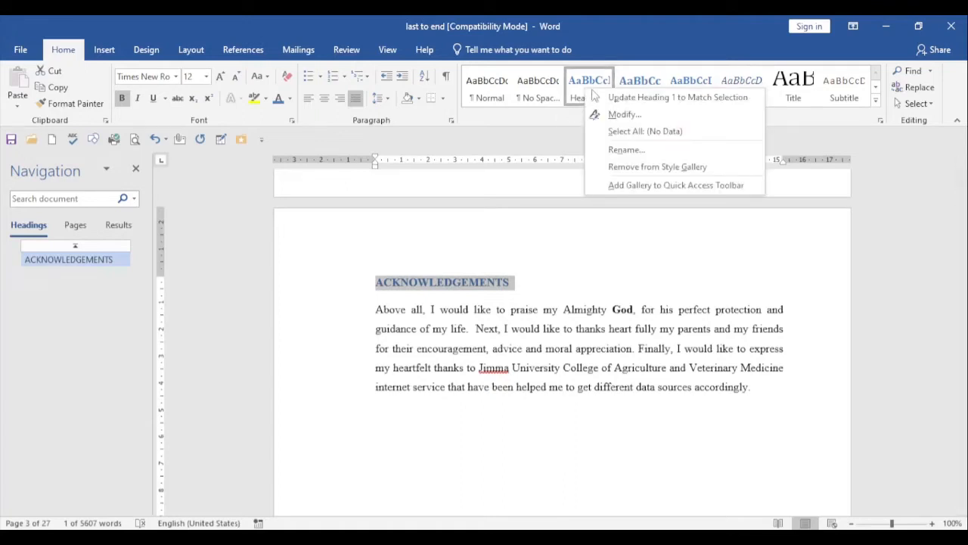
pyautogui.click(625, 115)
pyautogui.moveTo(543, 140); pyautogui.dragTo(561, 131)
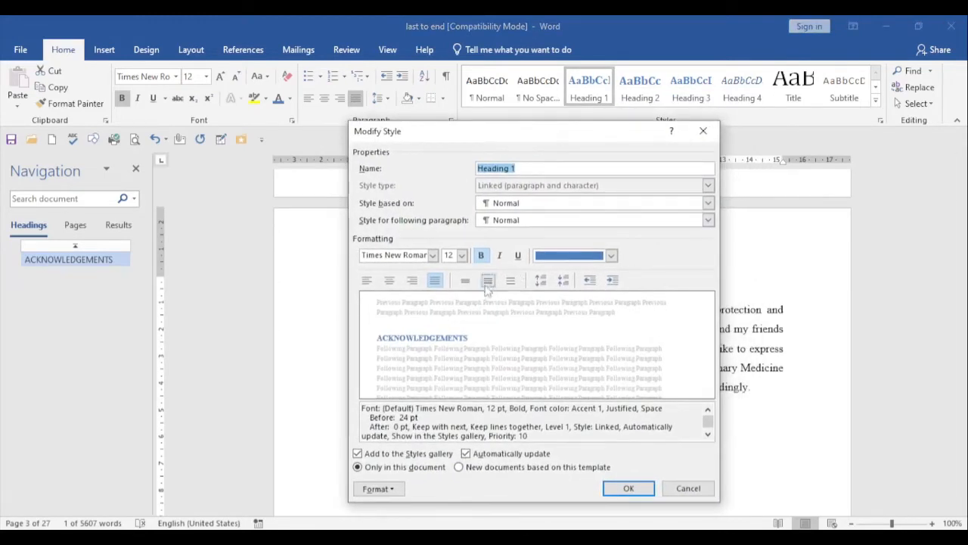
pyautogui.click(433, 256)
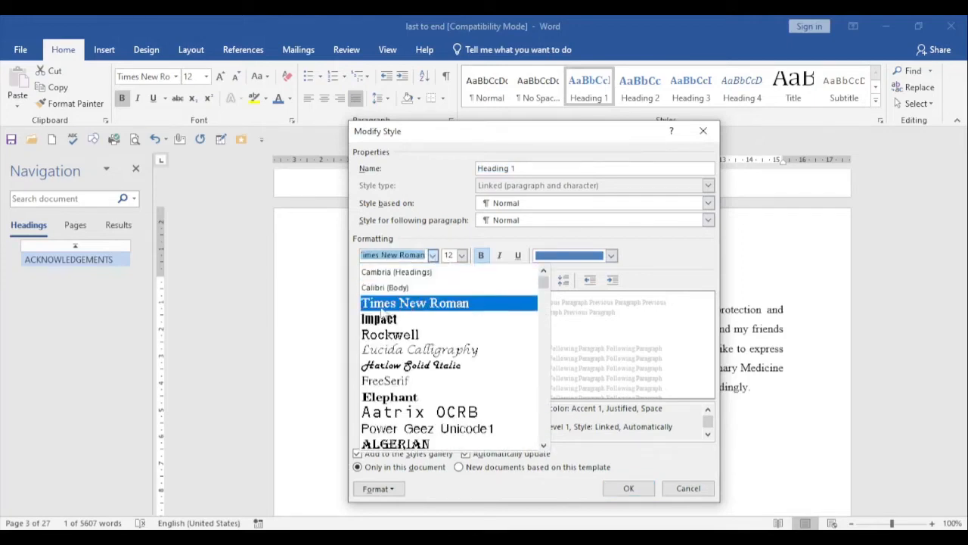
pyautogui.click(415, 304)
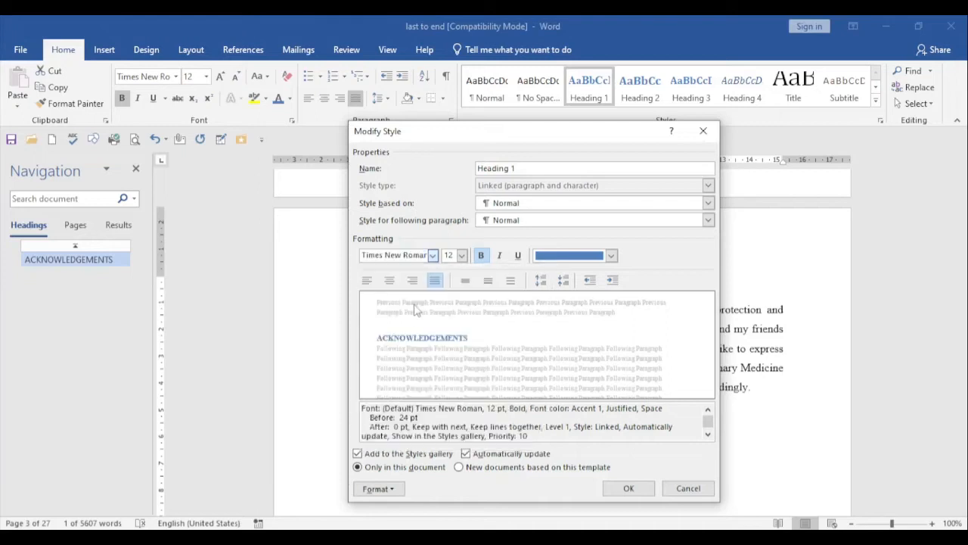
pyautogui.click(462, 256)
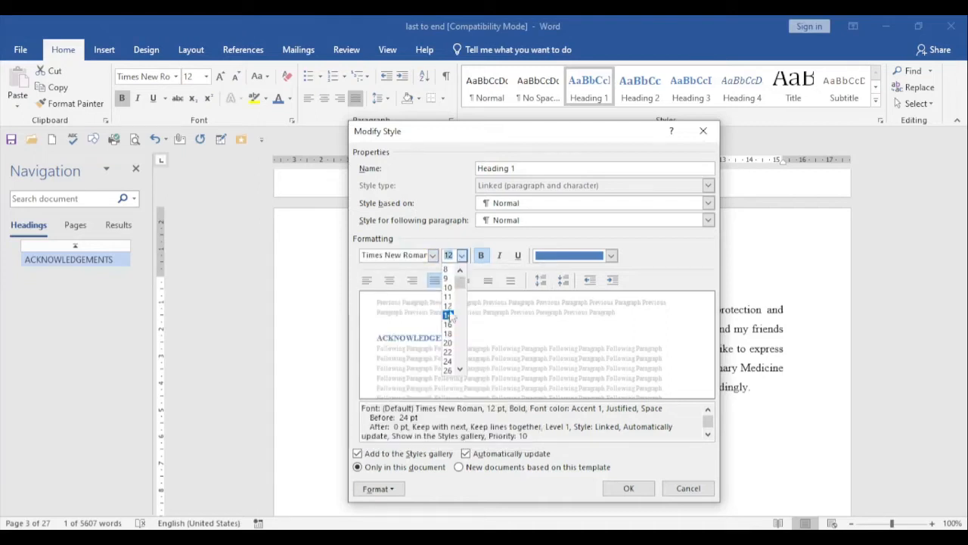
pyautogui.click(450, 307)
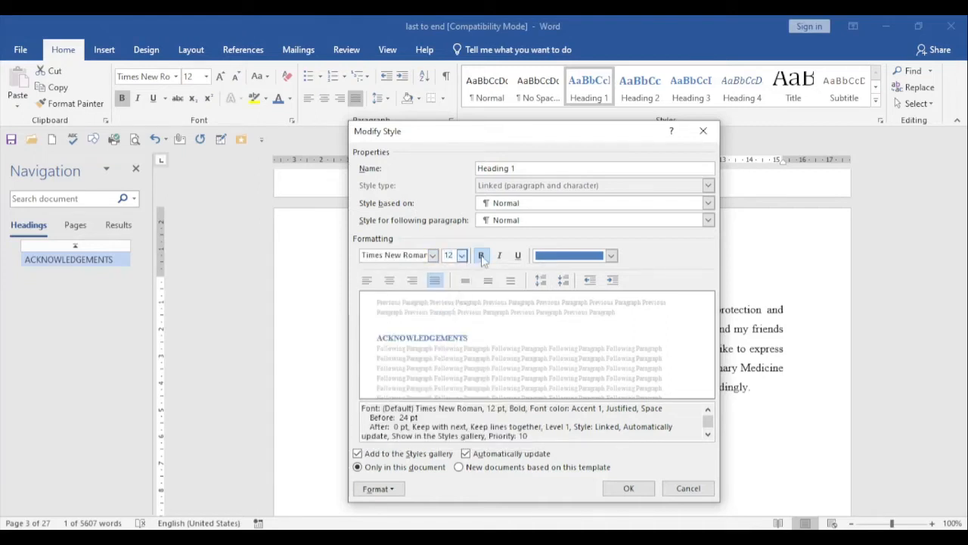
# Step: Keep Heading 1 bold, set its colour to black and line spacing to 1.5 lines, turn off automatic updating, and save the style
pyautogui.click(481, 257)
pyautogui.click(481, 257)
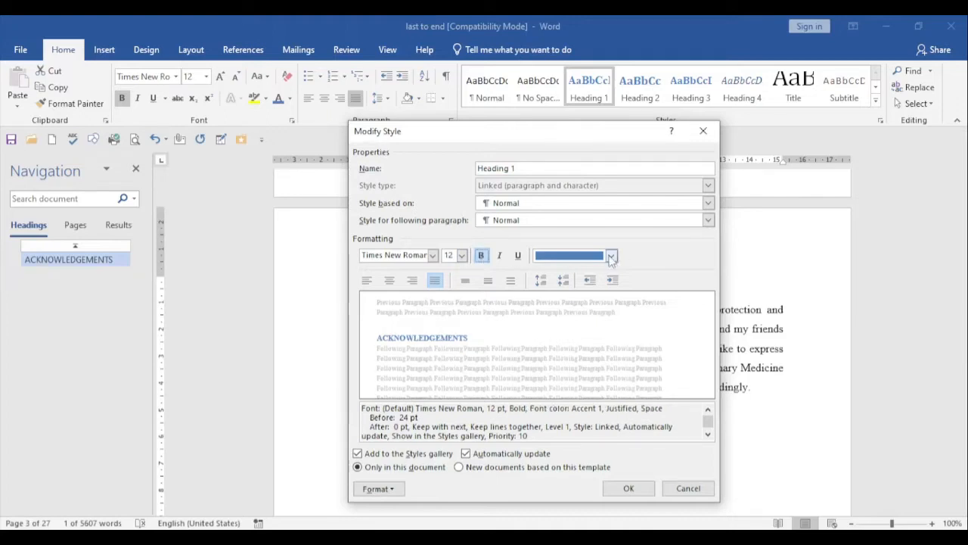
pyautogui.click(611, 256)
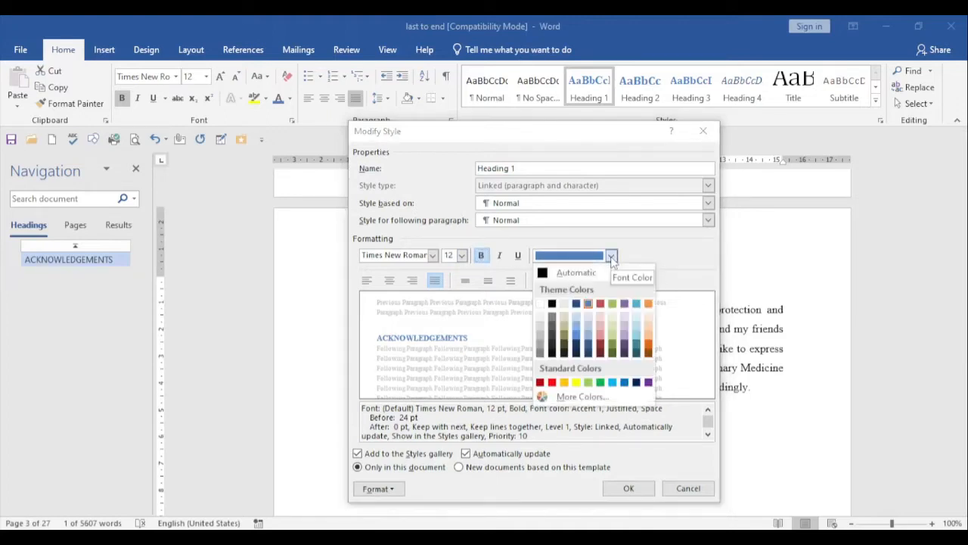
pyautogui.click(552, 304)
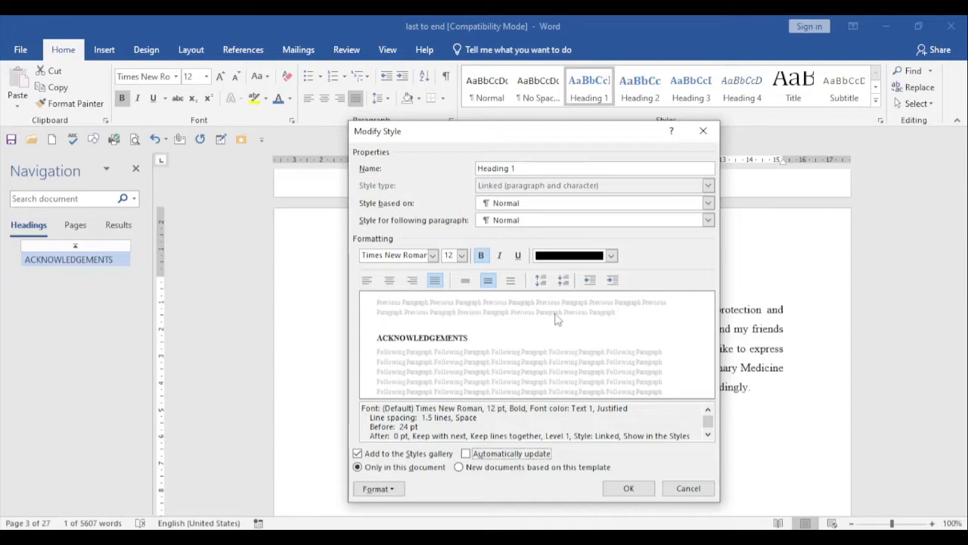
pyautogui.click(466, 454)
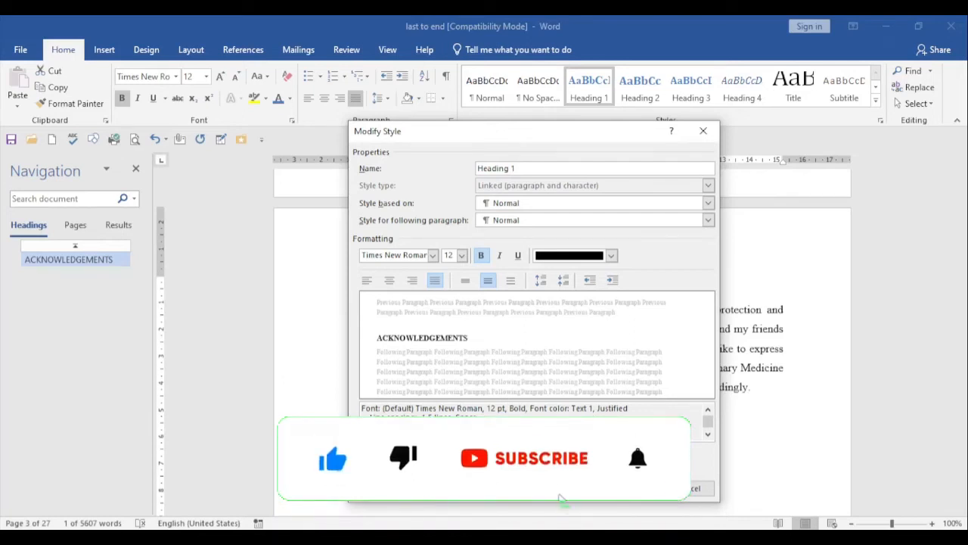
pyautogui.click(631, 489)
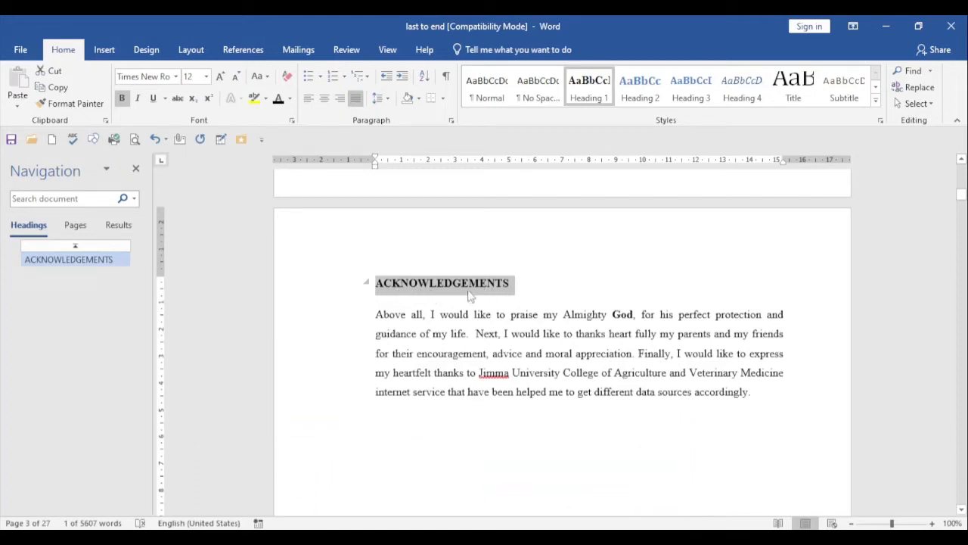
# Step: Apply the Heading 1 style to the LIST OF TABLES title
pyautogui.click(34, 260)
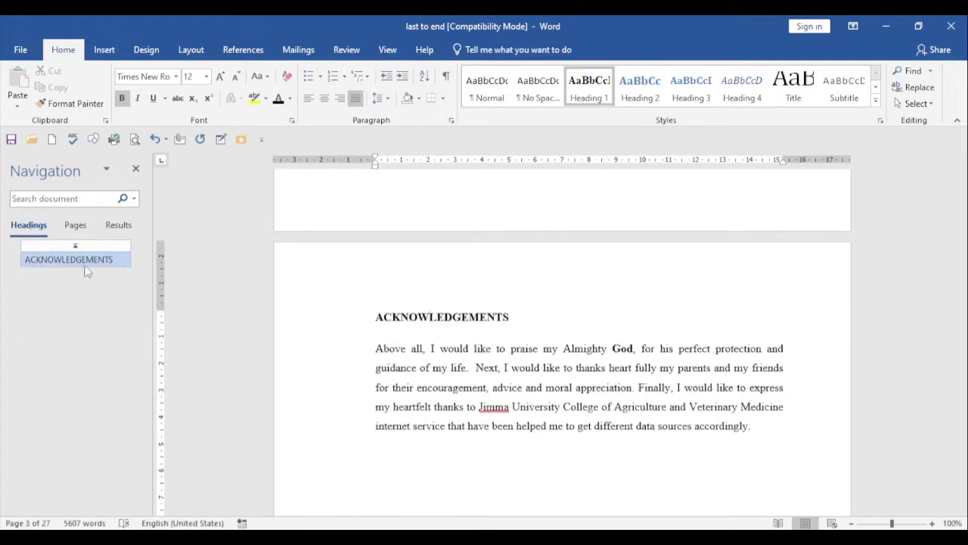
pyautogui.scroll(-1, 420, 284)
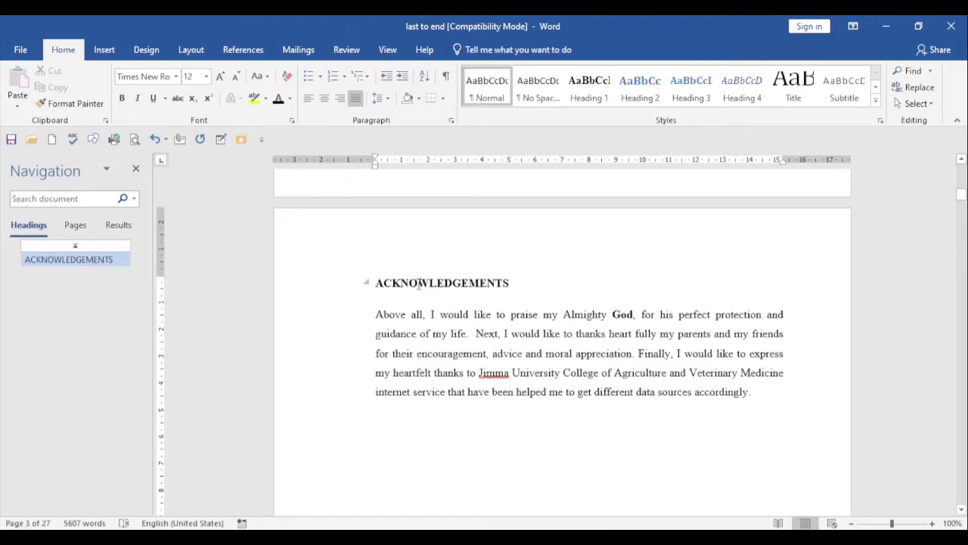
pyautogui.scroll(-15, 419, 284)
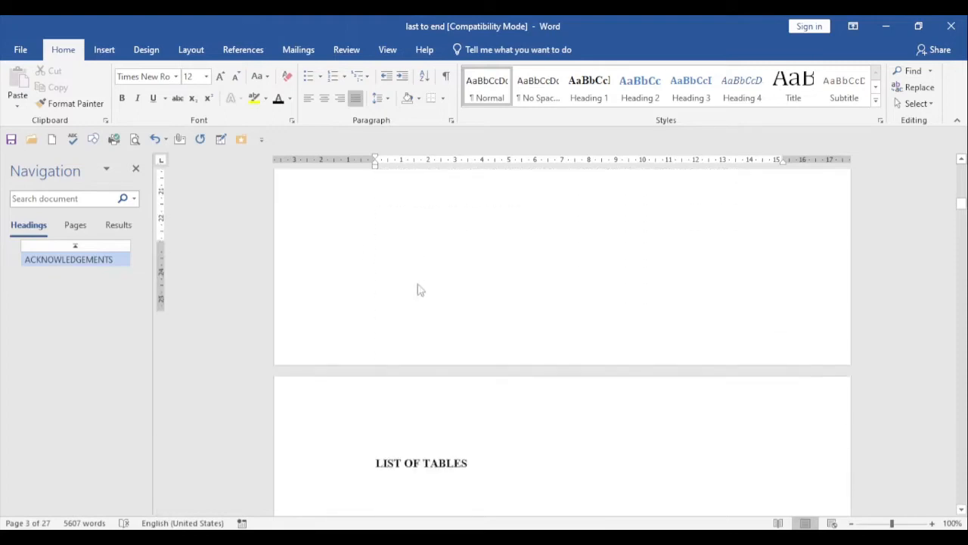
pyautogui.scroll(-5, 421, 290)
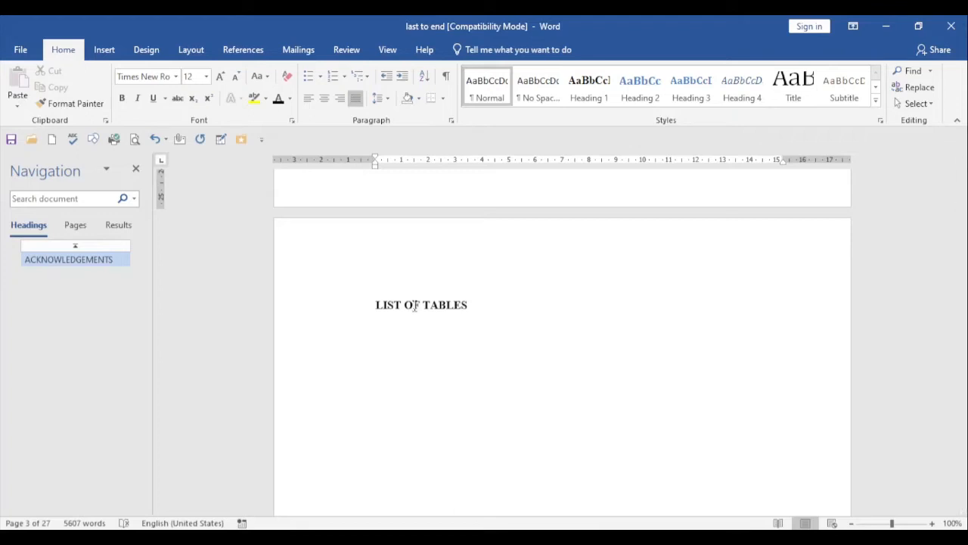
pyautogui.click(370, 304)
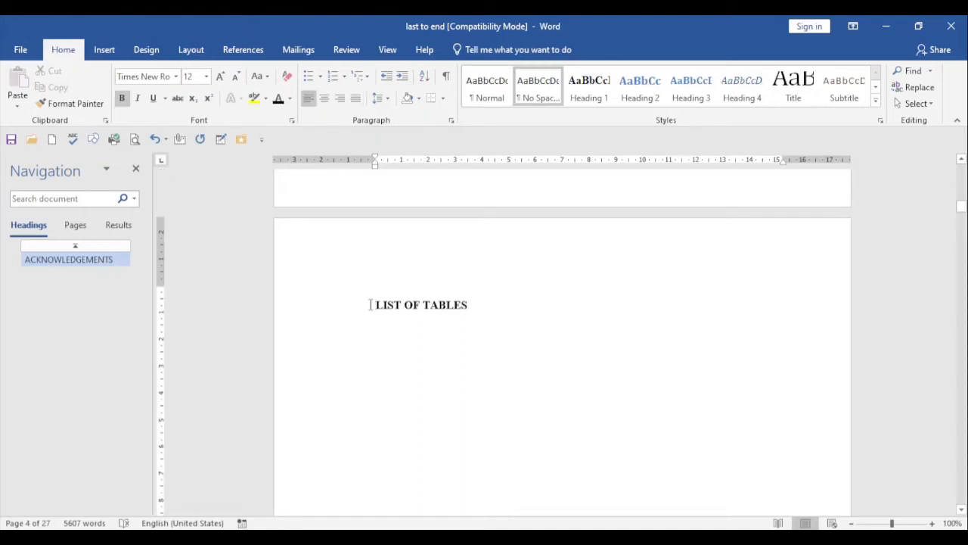
pyautogui.moveTo(370, 304); pyautogui.dragTo(478, 312)
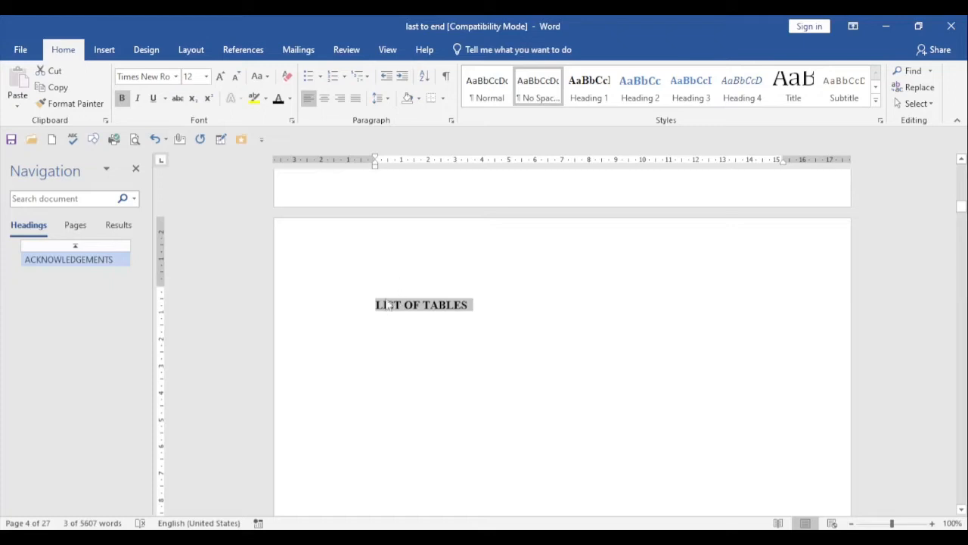
pyautogui.click(593, 89)
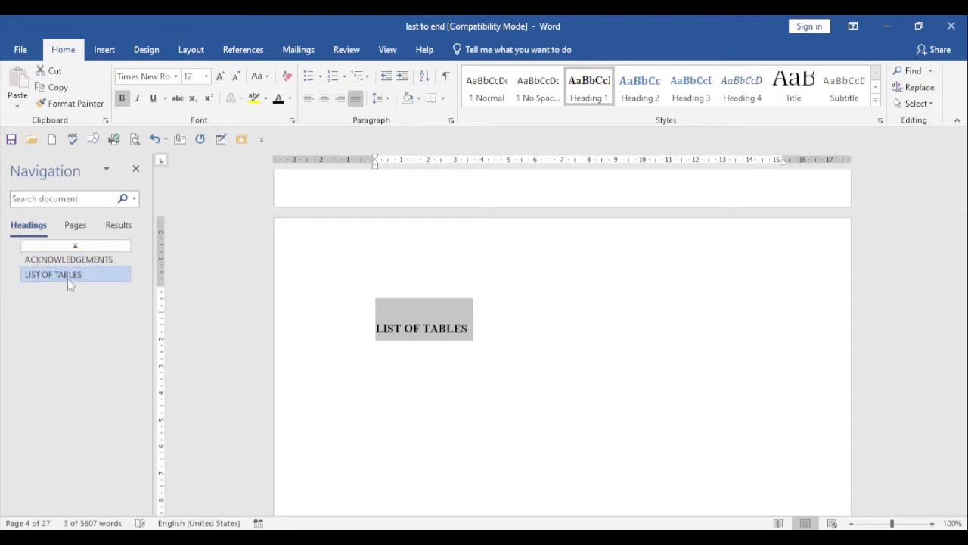
pyautogui.click(409, 302)
# Step: Apply the Heading 1 style to the LIST OF FIGURES title
pyautogui.scroll(-10, 411, 303)
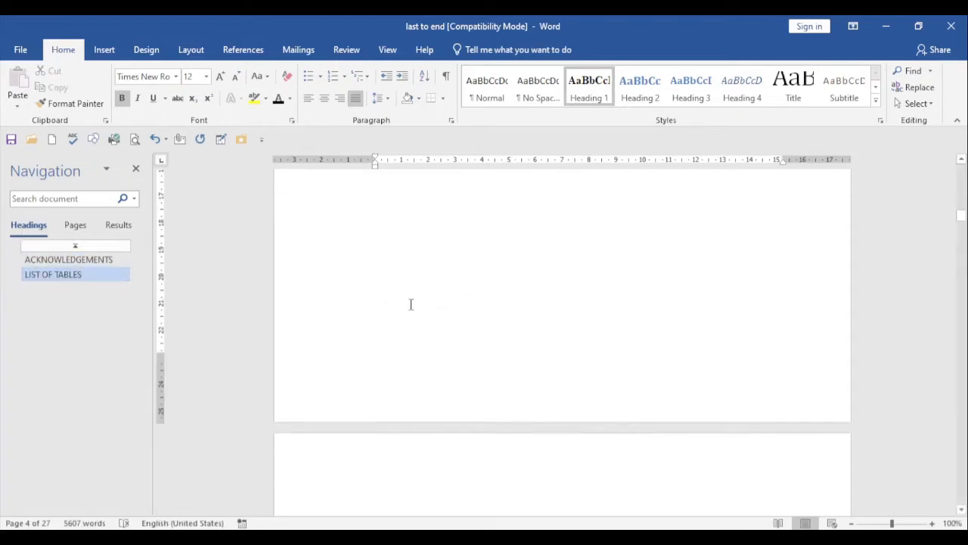
pyautogui.scroll(-4, 411, 303)
pyautogui.click(373, 239)
pyautogui.moveTo(373, 239); pyautogui.dragTo(490, 239)
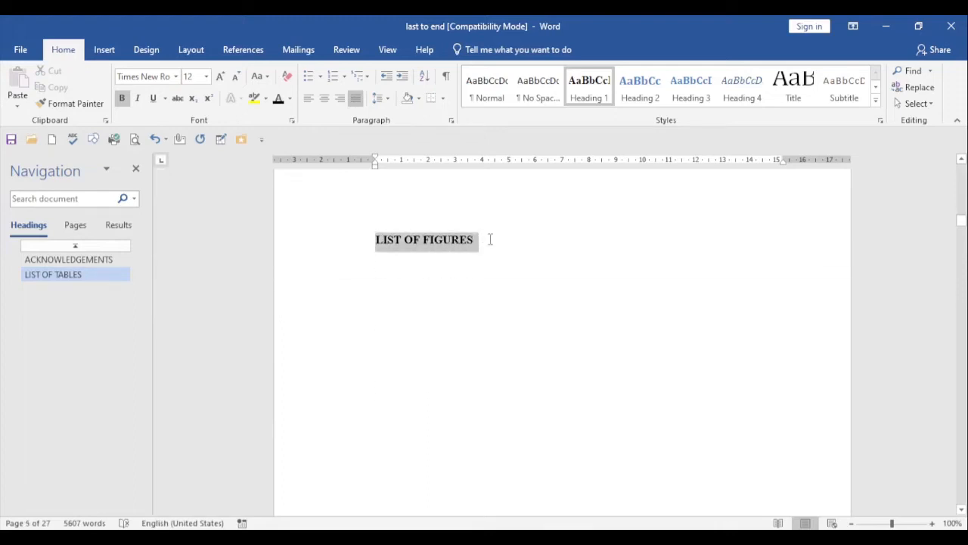
pyautogui.click(595, 93)
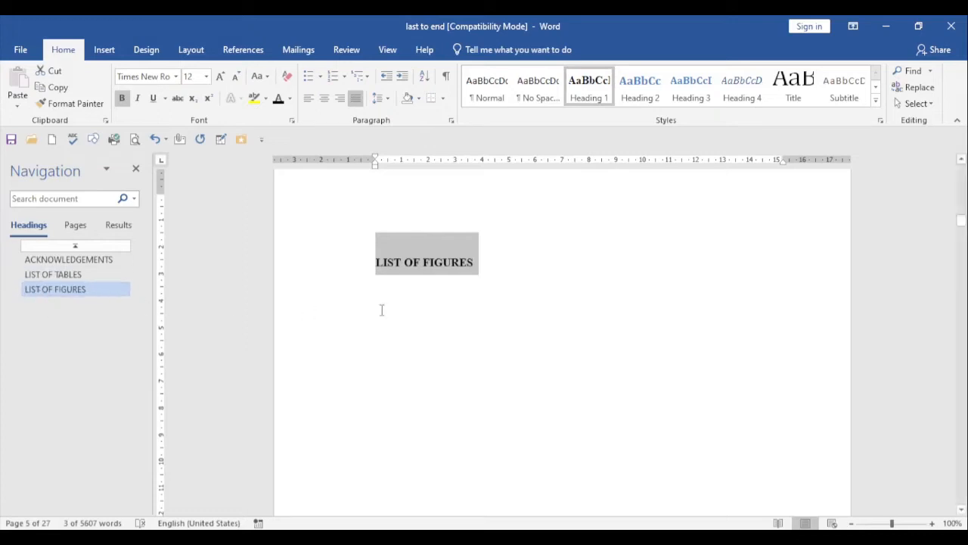
# Step: Apply the Heading 1 style to the LISTS OF ABBREVATIONS and ABSTRACT titles
pyautogui.scroll(-10, 390, 304)
pyautogui.moveTo(376, 270); pyautogui.dragTo(523, 270)
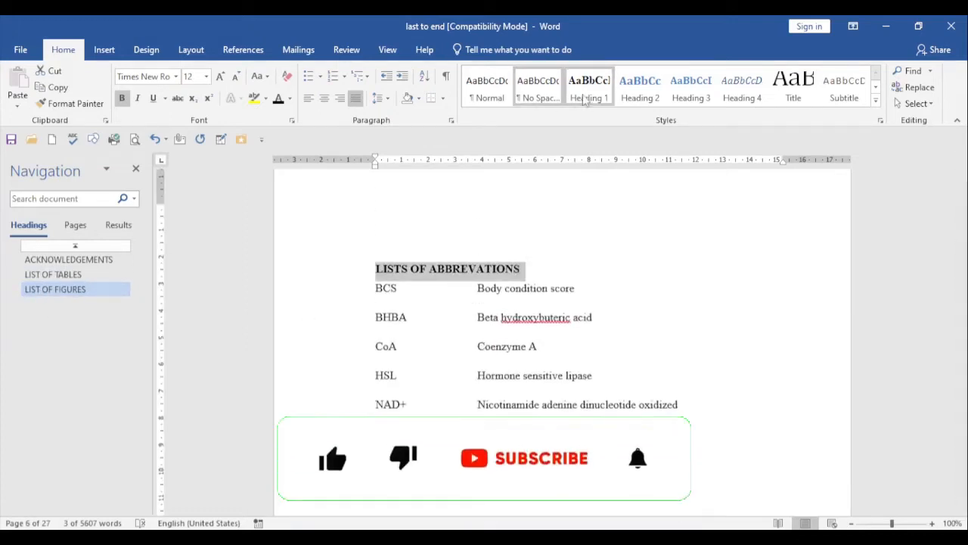
pyautogui.click(586, 100)
pyautogui.scroll(-10, 362, 242)
pyautogui.moveTo(365, 242); pyautogui.dragTo(445, 242)
pyautogui.click(589, 94)
# Step: Apply the Heading 1 style to the chapter titles "1. INTRODUCTION" and "2. KETOSIS IN DAIRY CATTLE"
pyautogui.scroll(-20, 466, 318)
pyautogui.moveTo(376, 330); pyautogui.dragTo(544, 330)
pyautogui.click(589, 94)
# Step: Apply the Heading 2 style to the "2.1. Etiology" subtitle
pyautogui.click(465, 349)
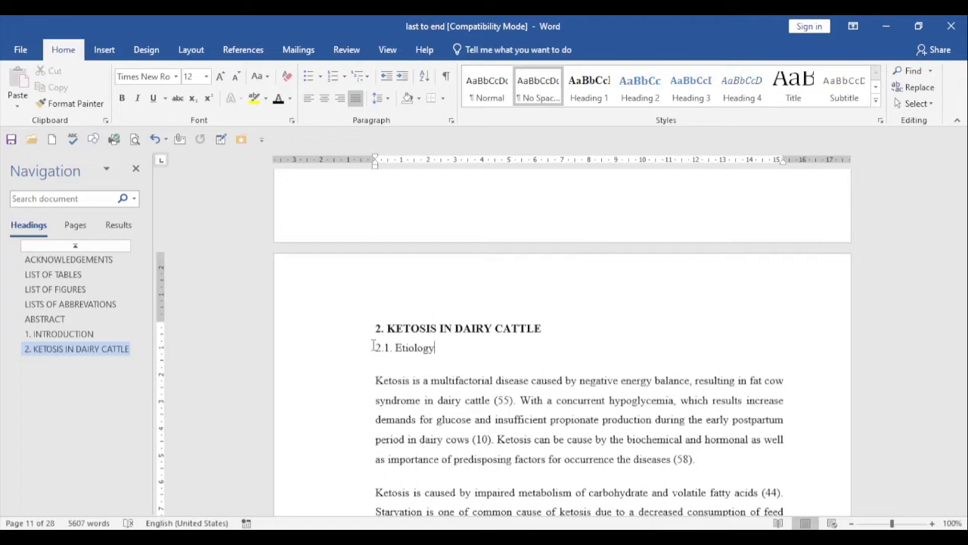
pyautogui.moveTo(373, 346); pyautogui.dragTo(386, 364)
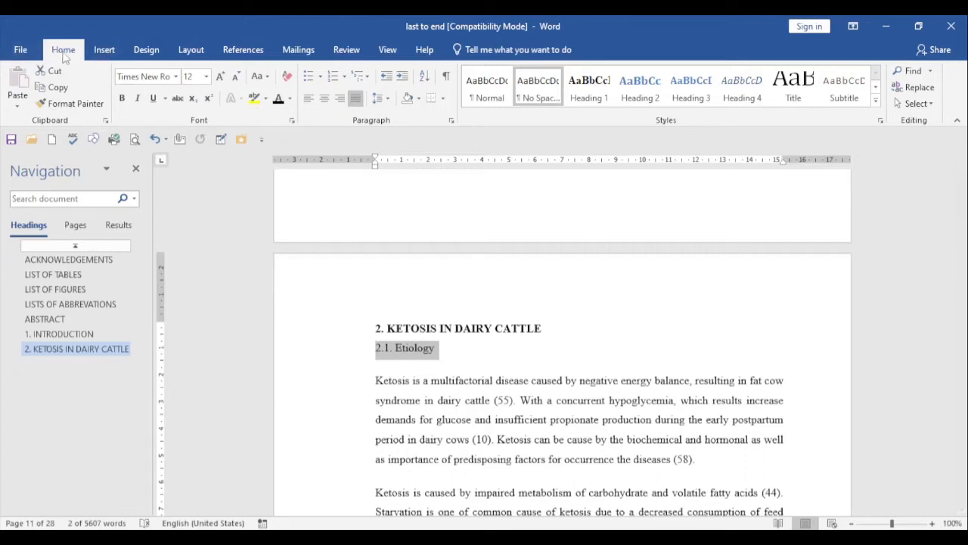
pyautogui.click(641, 87)
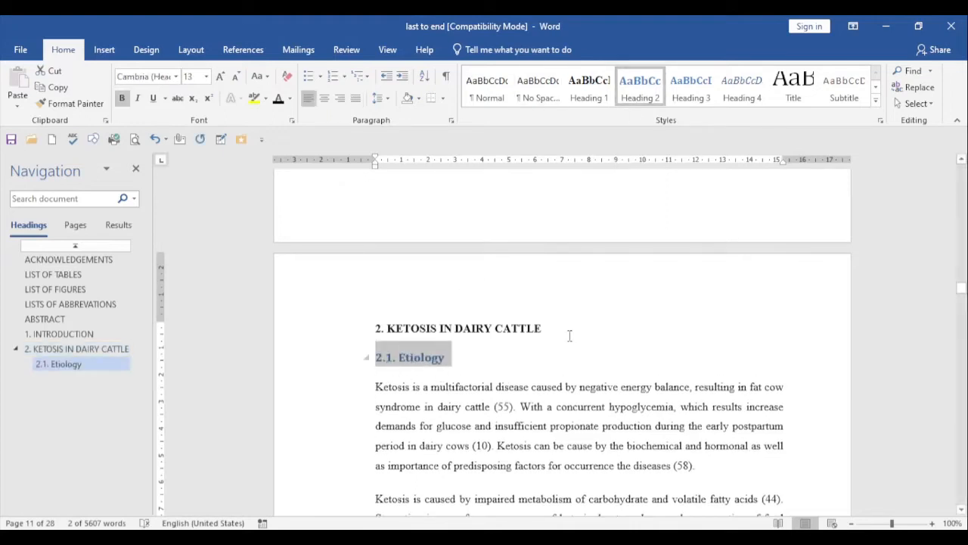
# Step: Modify the Heading 2 style to use the Times New Roman font at 12 pt
pyautogui.rightClick(634, 85)
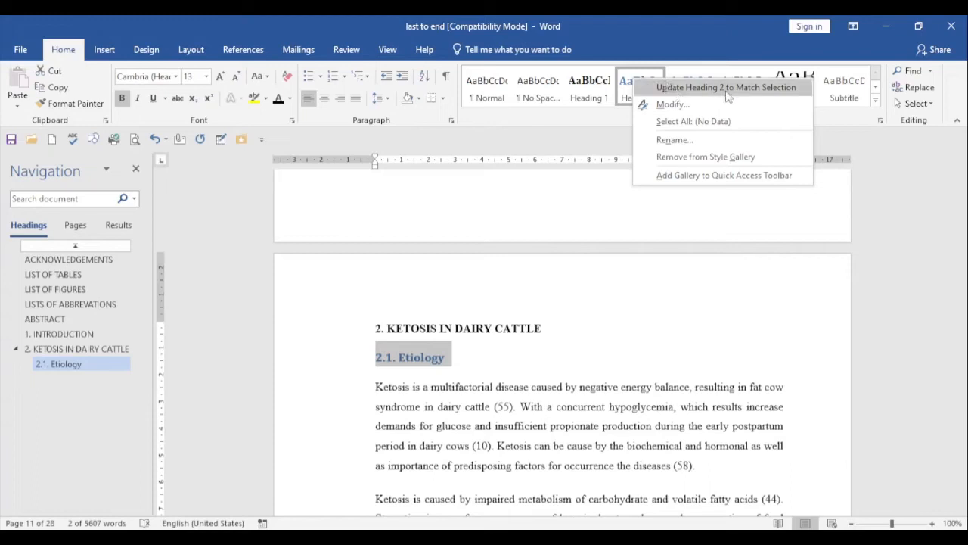
pyautogui.click(673, 106)
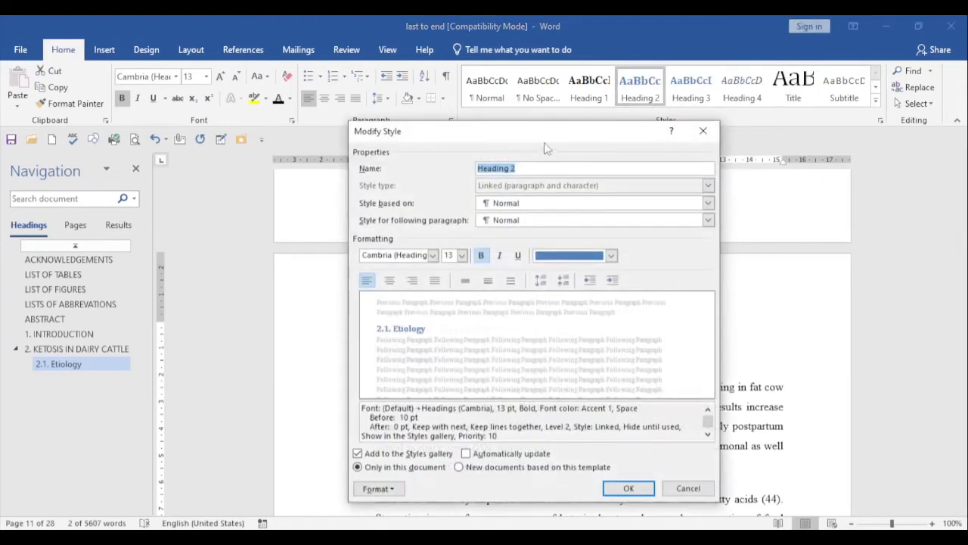
pyautogui.moveTo(545, 141)
pyautogui.mouseDown()
pyautogui.moveTo(594, 140)
pyautogui.moveTo(556, 146)
pyautogui.mouseUp()
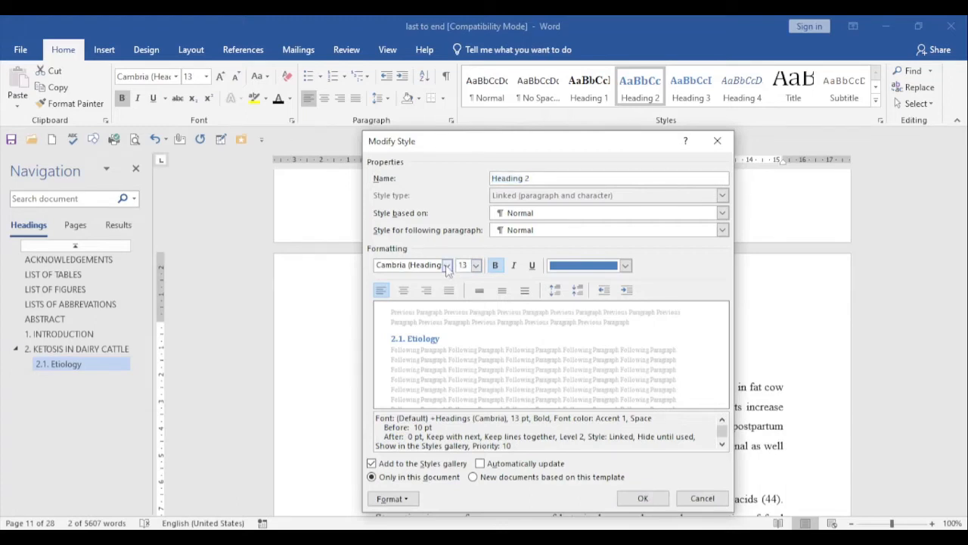
pyautogui.click(447, 265)
pyautogui.click(439, 318)
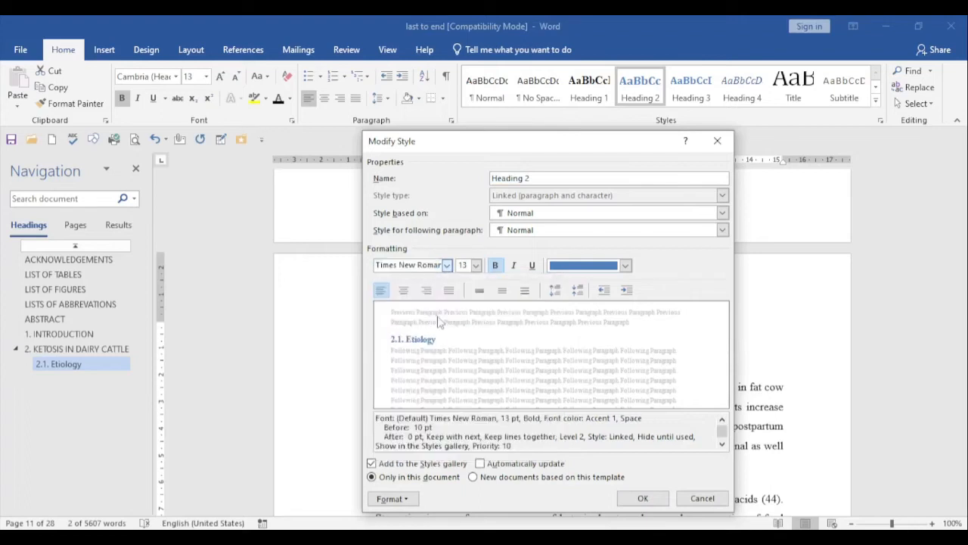
pyautogui.click(476, 266)
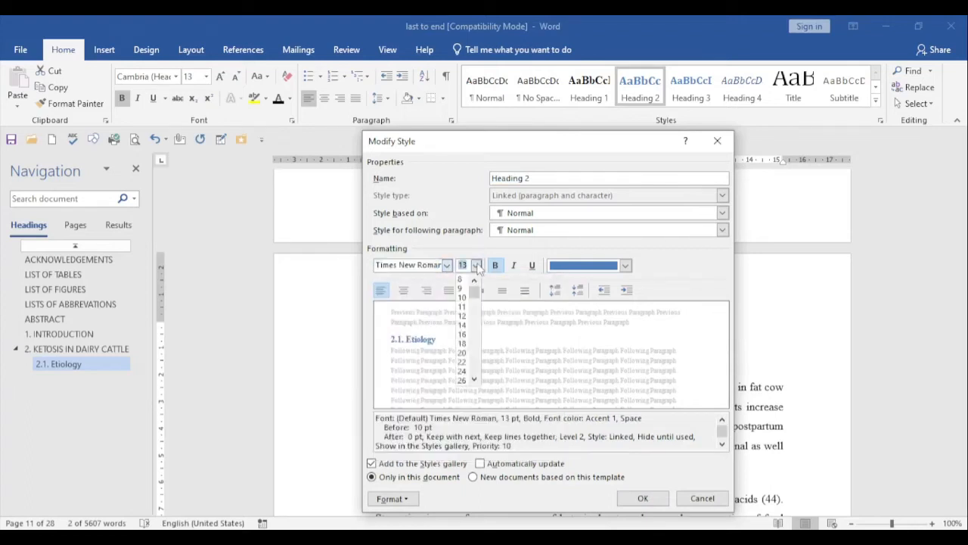
pyautogui.click(463, 316)
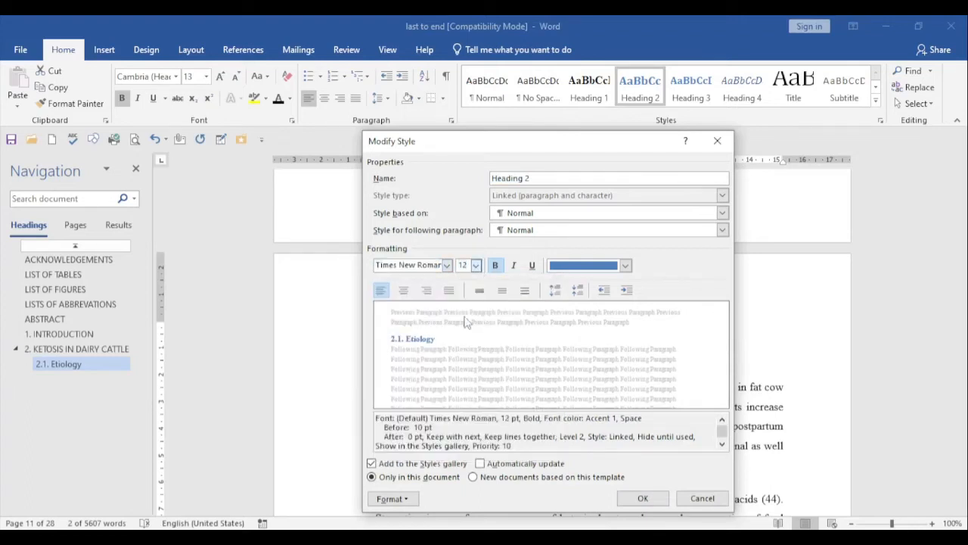
# Step: Make the Heading 2 style's text bold, black and justified with 1.5 line spacing, and turn on automatic updating
pyautogui.click(497, 271)
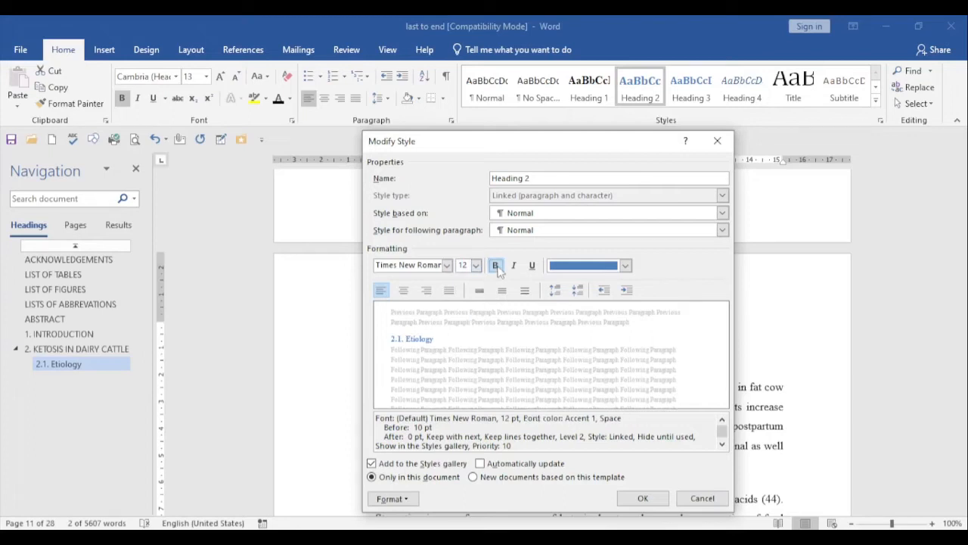
pyautogui.click(498, 271)
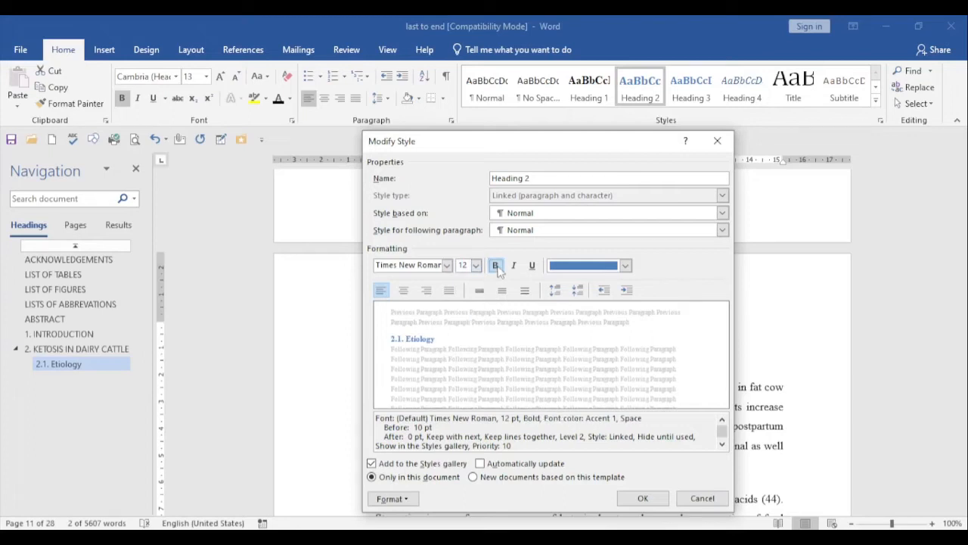
pyautogui.click(627, 267)
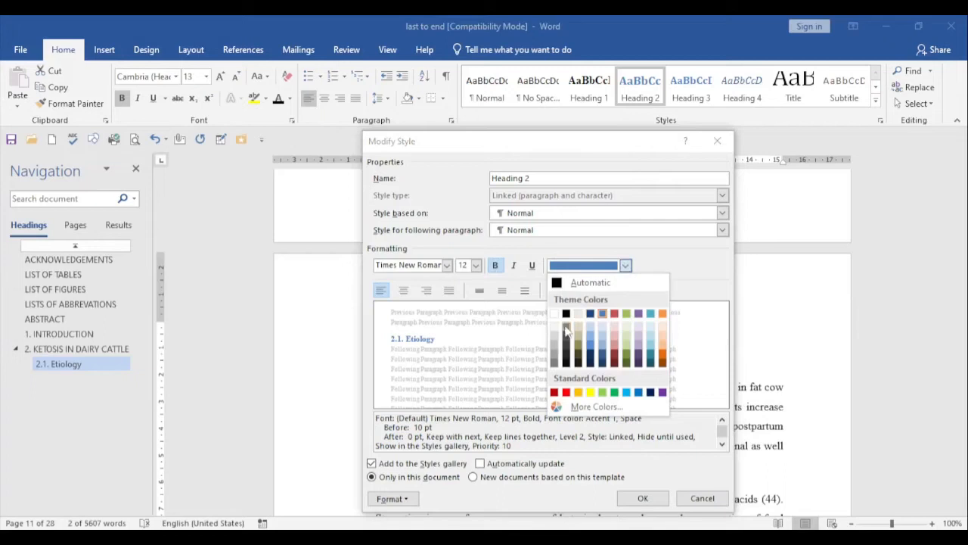
pyautogui.click(568, 314)
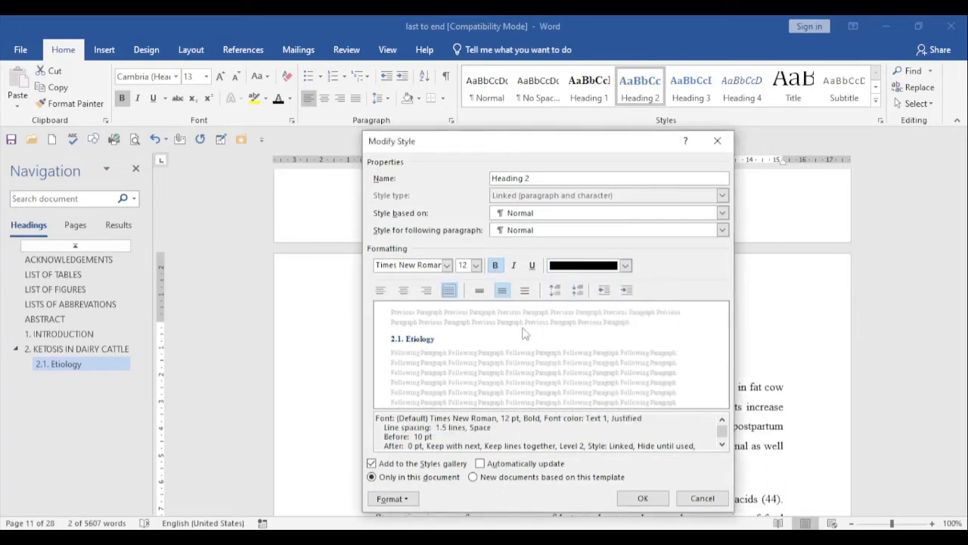
pyautogui.click(481, 465)
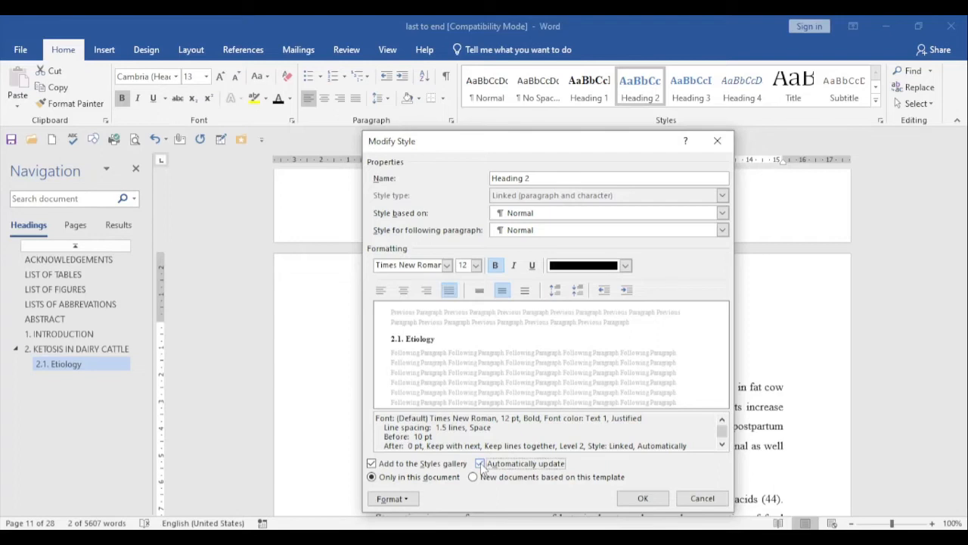
pyautogui.click(642, 498)
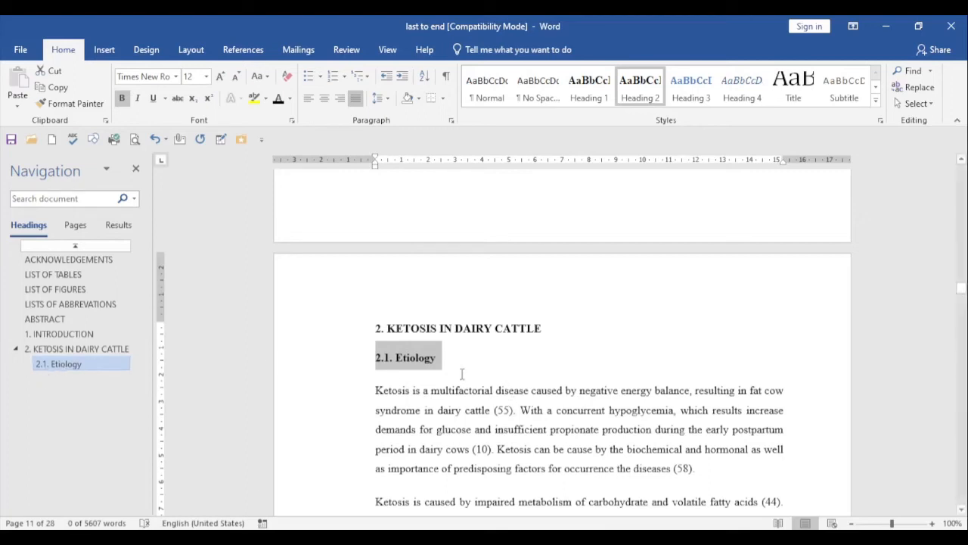
# Step: Apply the Heading 2 style to the "2.2. Epidemiology" subtitle
pyautogui.scroll(-5, 461, 374)
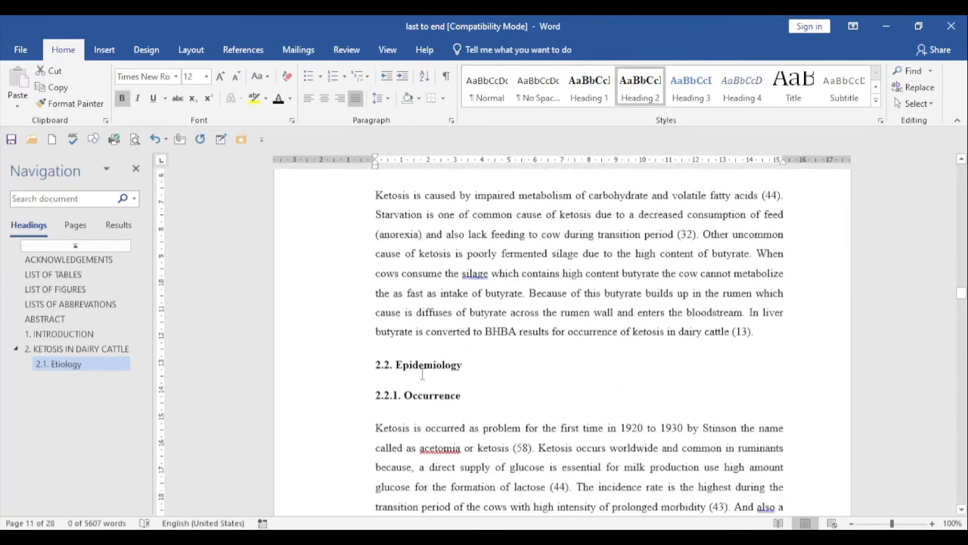
pyautogui.click(421, 370)
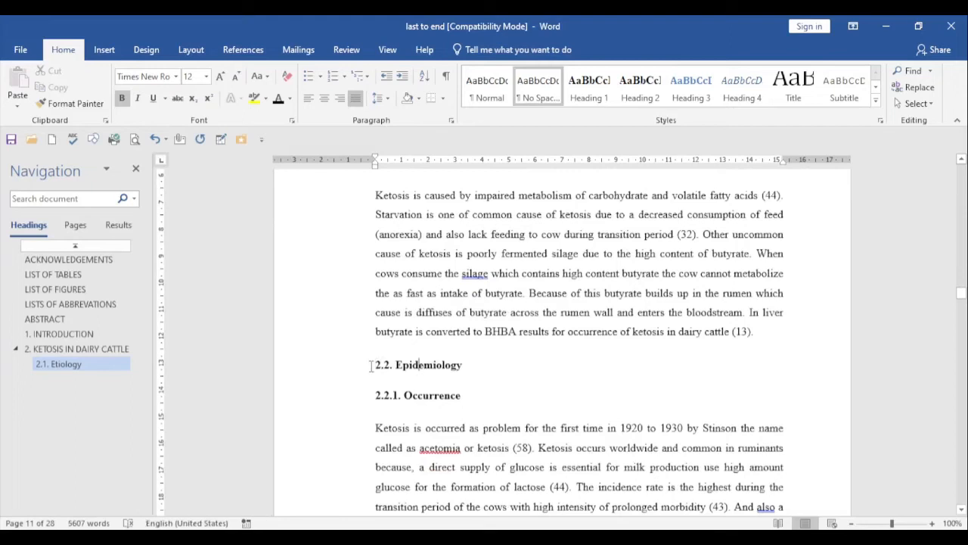
pyautogui.moveTo(374, 367); pyautogui.dragTo(463, 366)
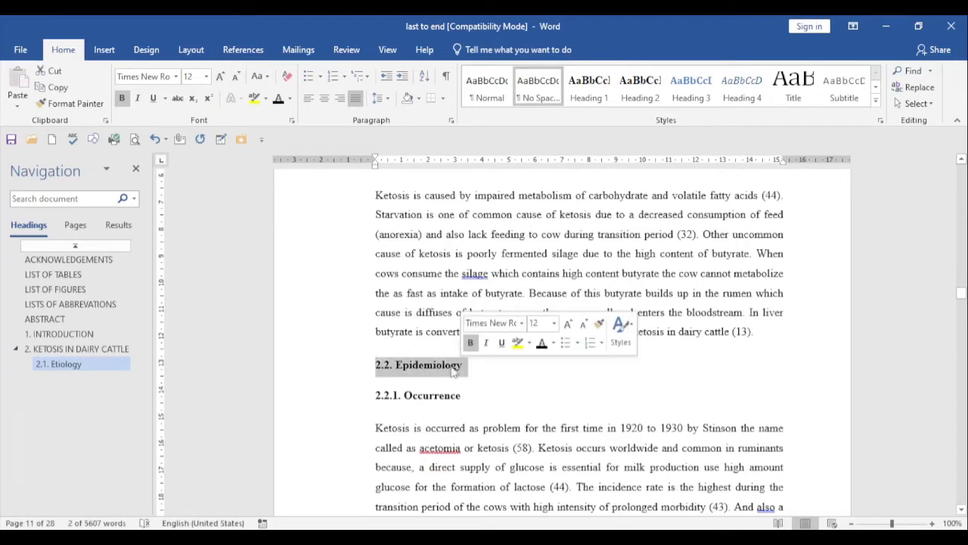
pyautogui.click(637, 90)
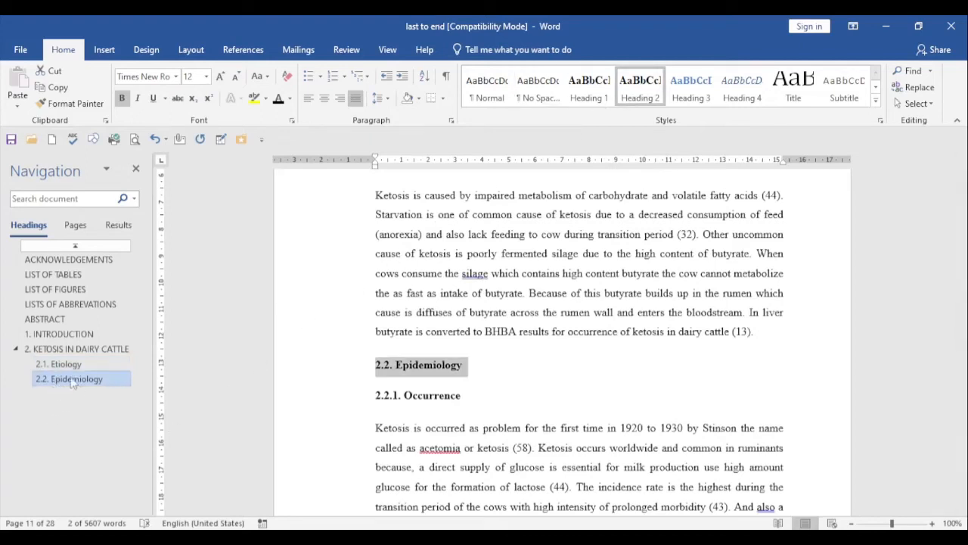
# Step: Apply the Heading 3 style to the "2.2.1. Occurrence" subtitle
pyautogui.click(379, 395)
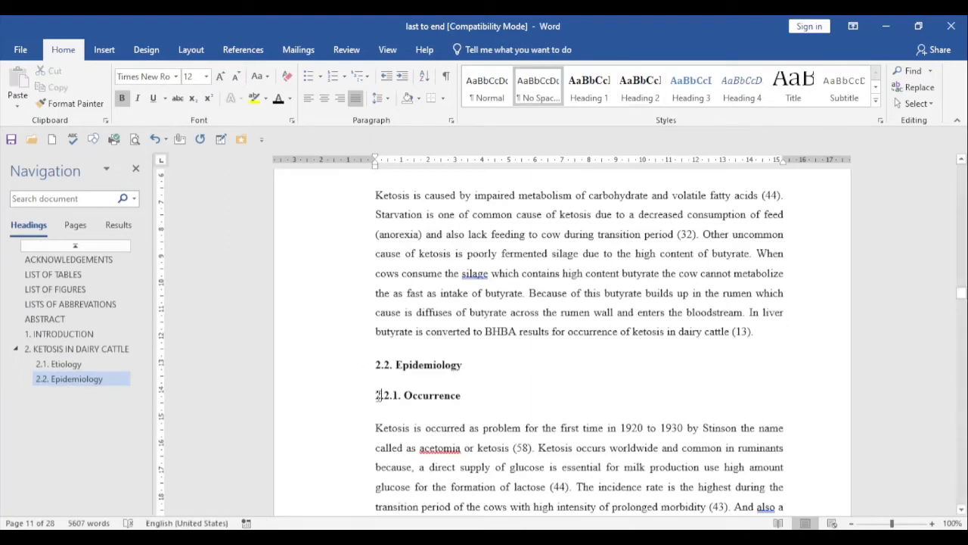
pyautogui.moveTo(378, 398); pyautogui.dragTo(439, 401)
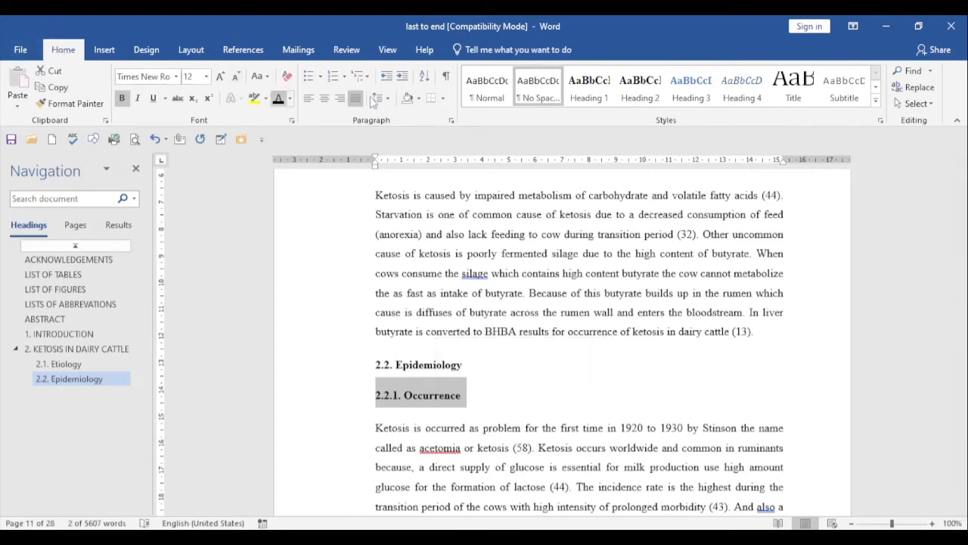
pyautogui.click(694, 91)
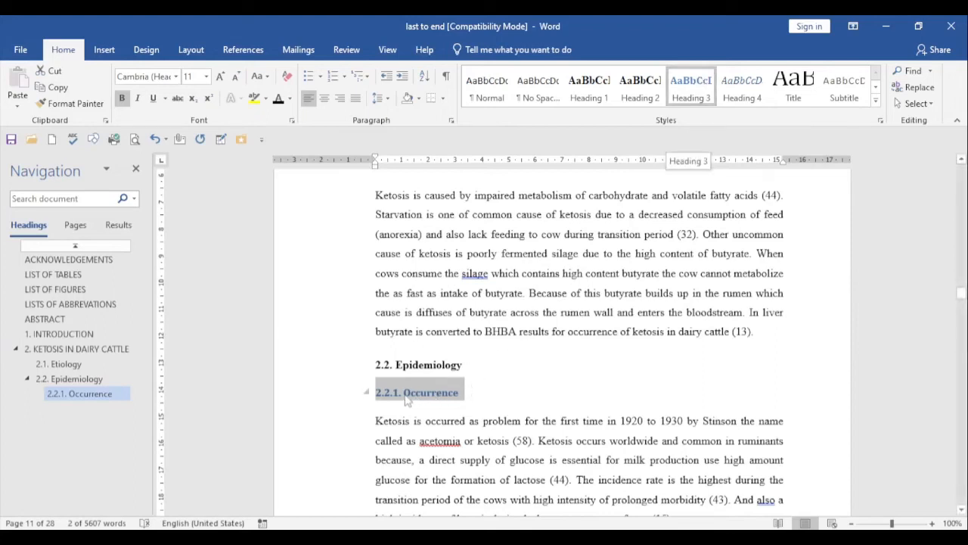
# Step: Modify the Heading 3 style to Times New Roman, 12 pt, with justified alignment
pyautogui.rightClick(684, 89)
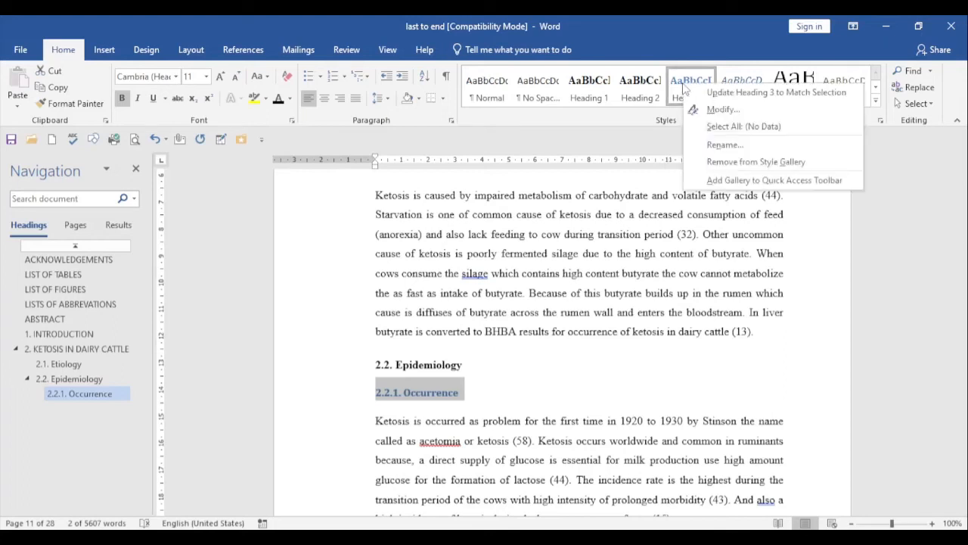
pyautogui.click(741, 112)
pyautogui.moveTo(561, 149); pyautogui.dragTo(591, 143)
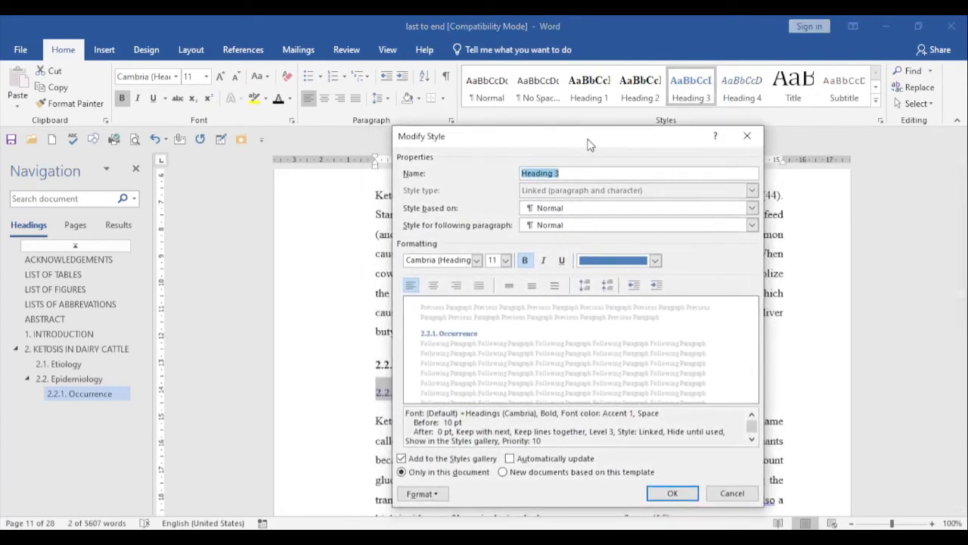
pyautogui.click(477, 261)
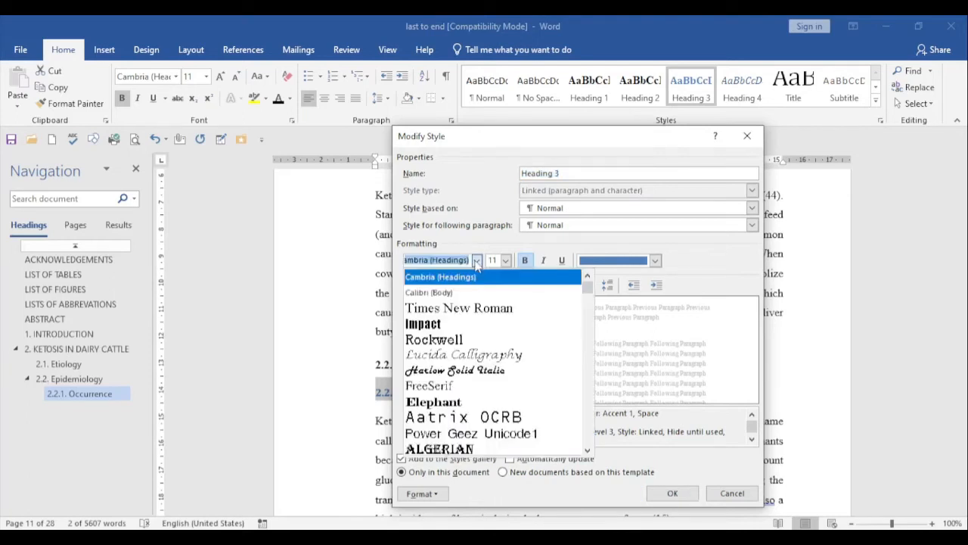
pyautogui.click(477, 310)
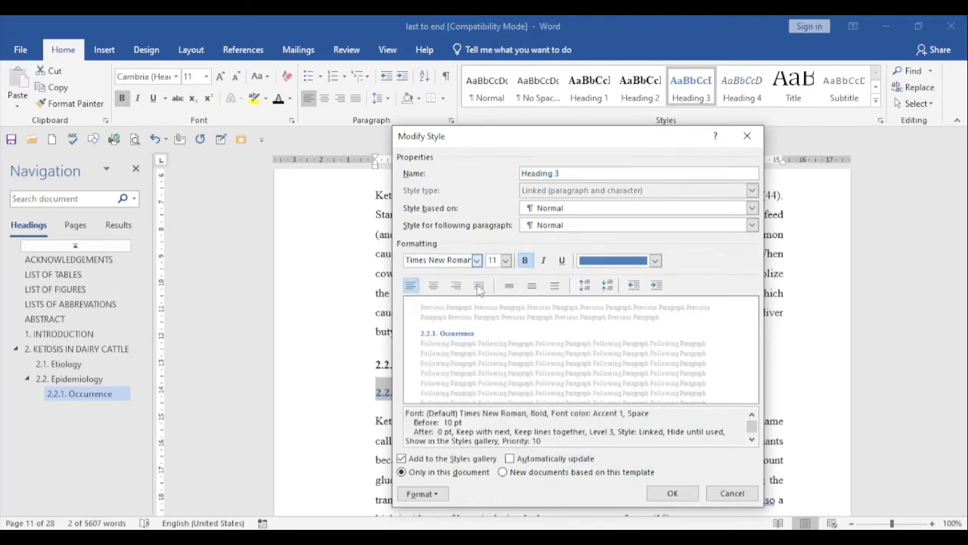
pyautogui.click(479, 286)
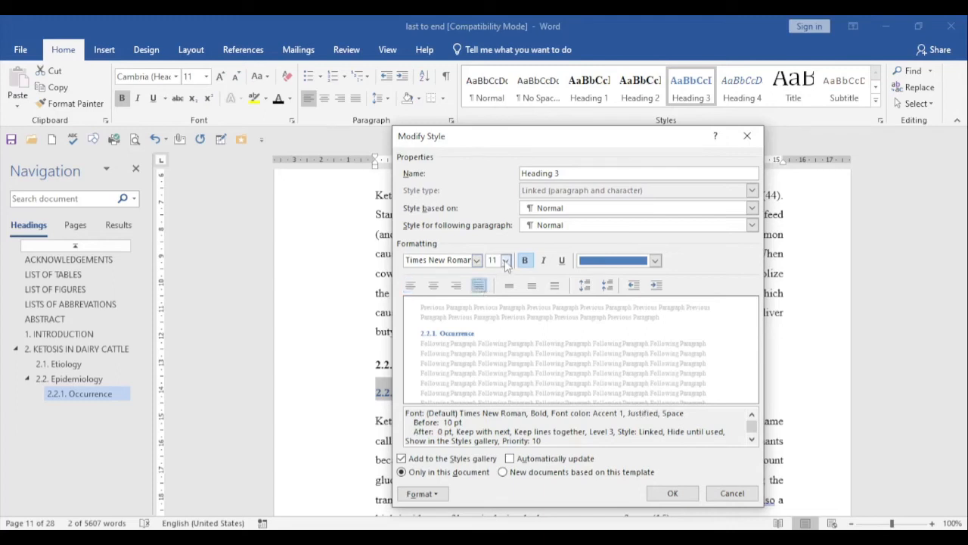
pyautogui.click(506, 260)
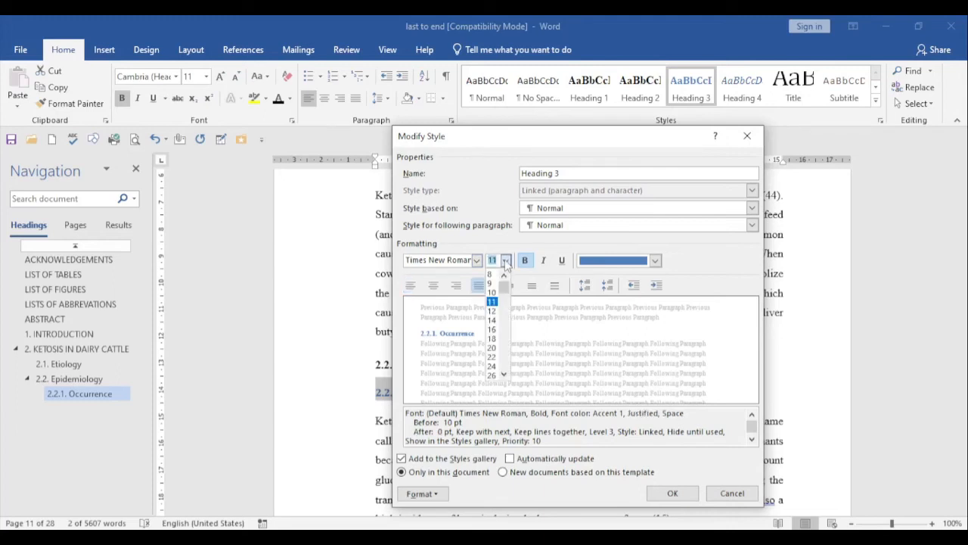
pyautogui.click(492, 311)
# Step: Set the Heading 3 style's font colour to black and turn on automatic updating
pyautogui.click(656, 261)
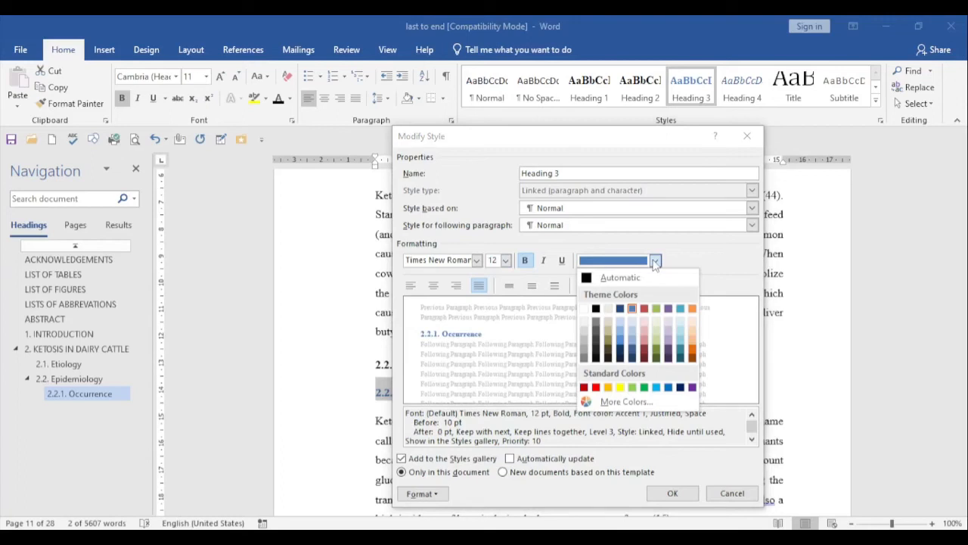
pyautogui.click(596, 309)
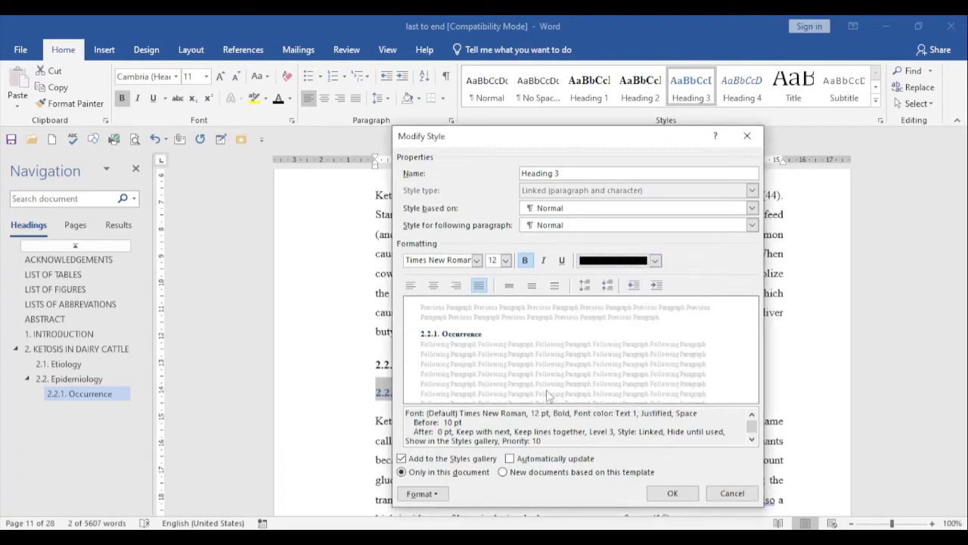
pyautogui.click(510, 458)
pyautogui.click(676, 494)
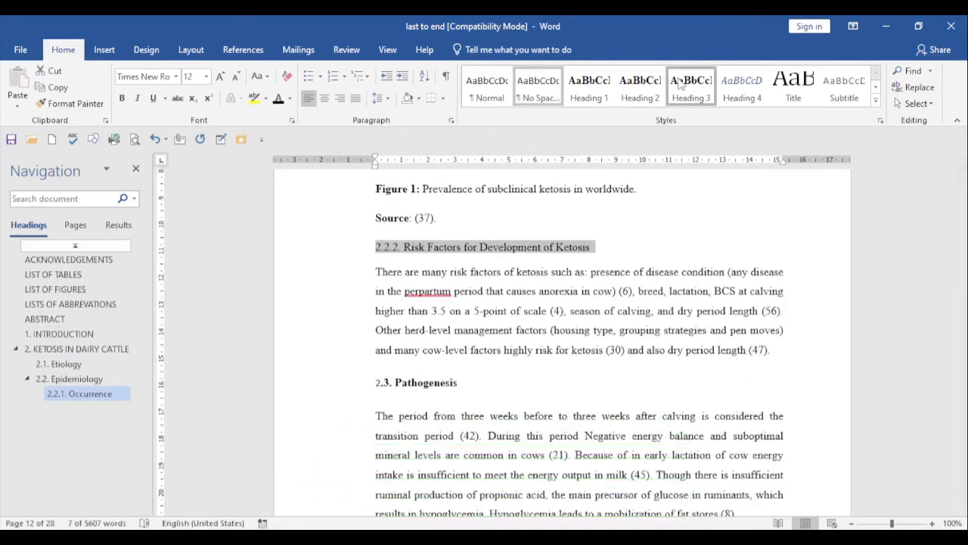
# Step: Apply Heading 3 to "2.2.2. Risk Factors for Development of Ketosis" and Heading 2 to "2.3. Pathogenesis"
pyautogui.hotkey('ctrl', 'alt', '3')
pyautogui.moveTo(373, 384); pyautogui.dragTo(465, 387)
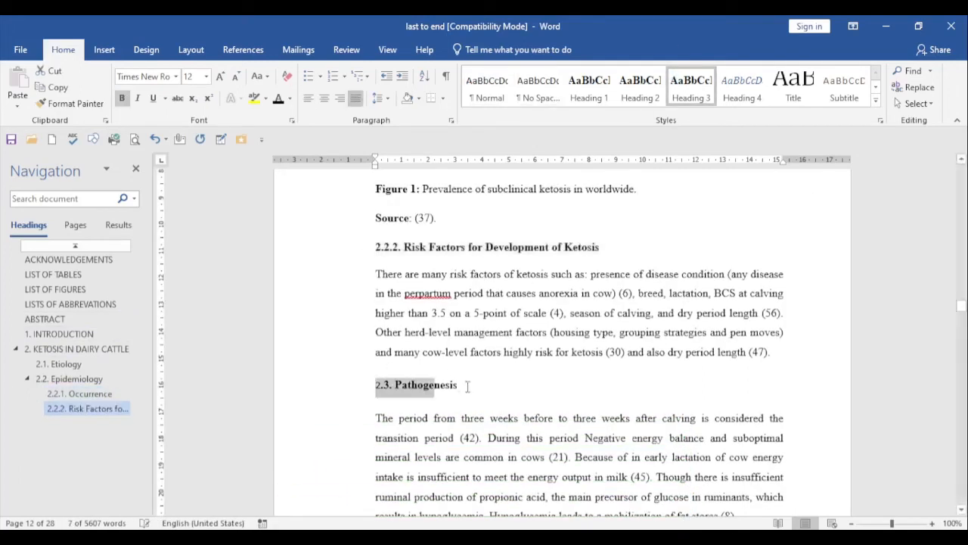
pyautogui.click(640, 86)
# Step: Apply the Heading 2 style to "2.4. Classification" and Heading 1 to the chapter title "3. STATUS OF KETOSIS IN ETHIOPIA"
pyautogui.scroll(-15, 474, 335)
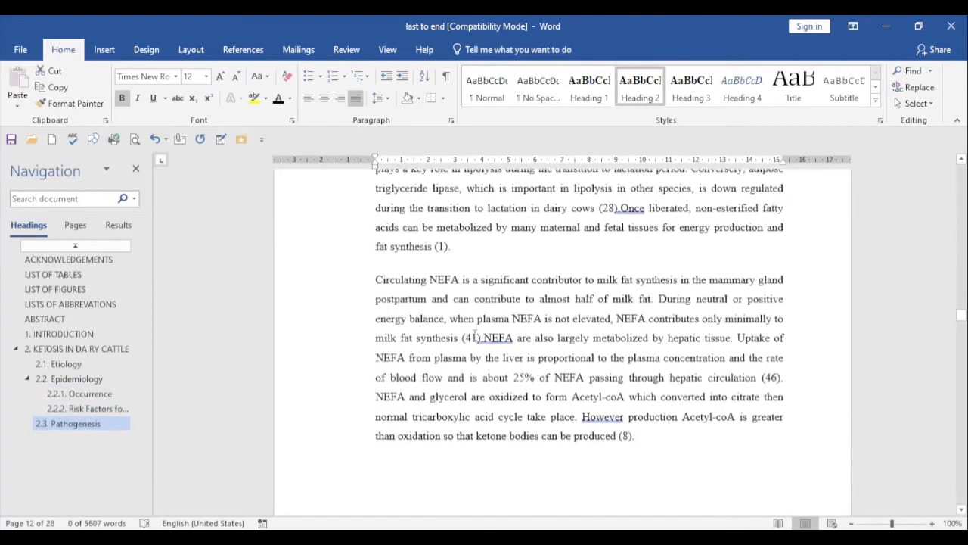
pyautogui.scroll(-15, 474, 335)
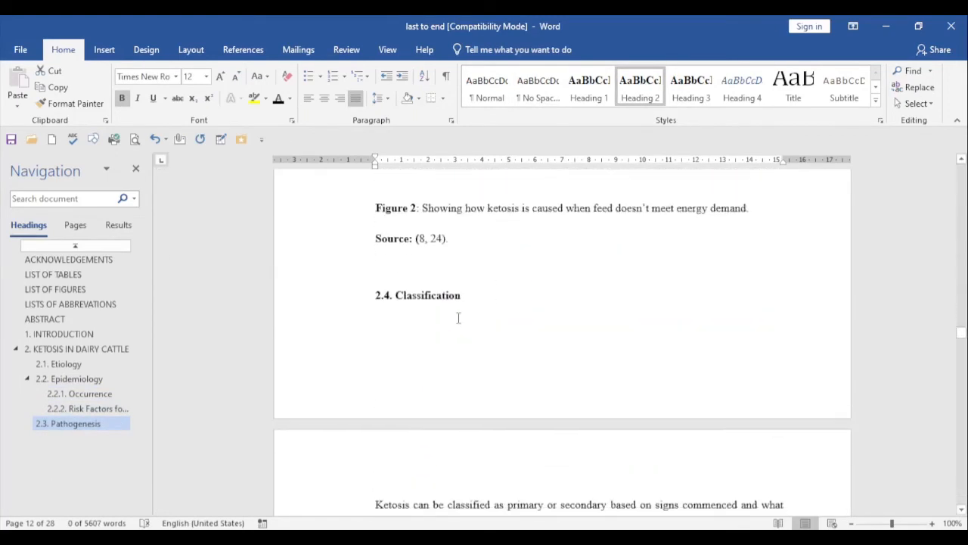
pyautogui.moveTo(374, 298); pyautogui.dragTo(523, 305)
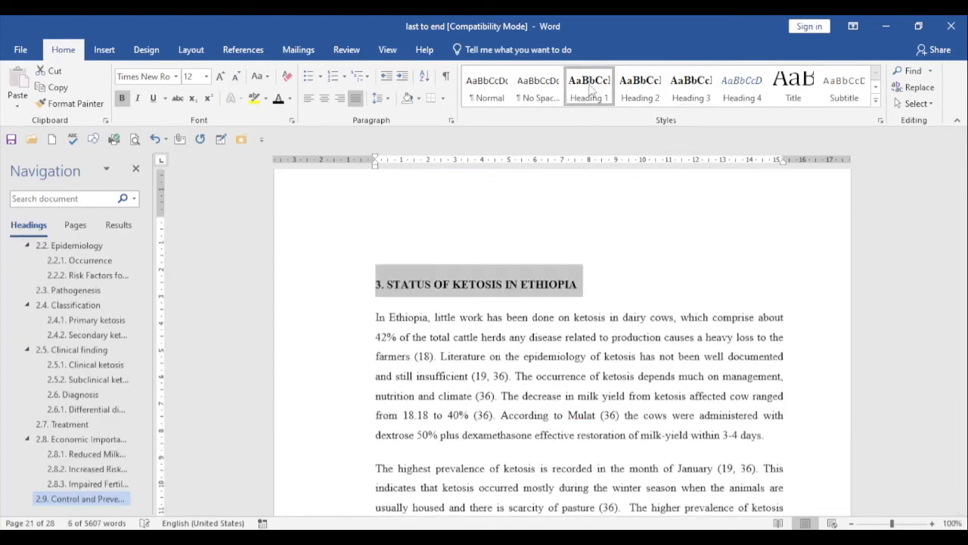
pyautogui.click(588, 89)
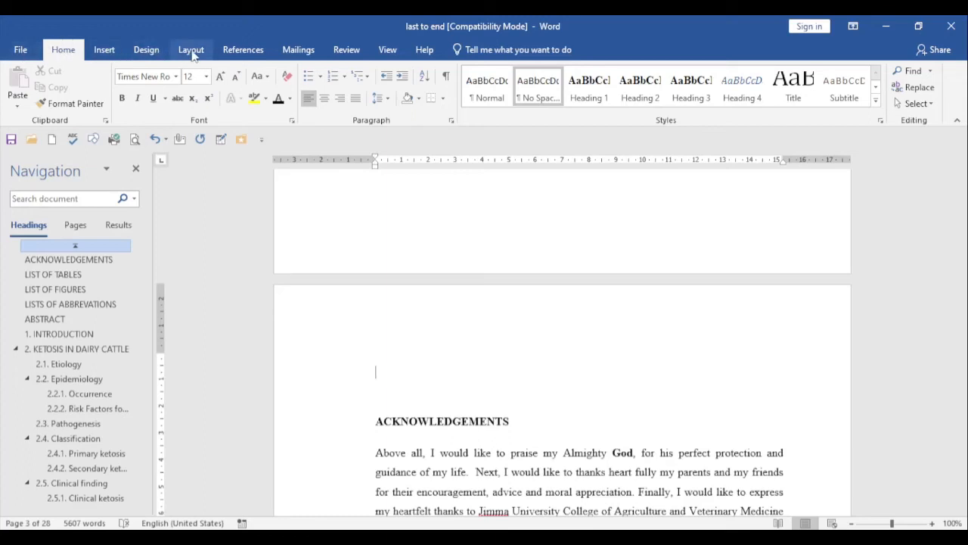
# Step: Insert an Automatic Table 2 table of contents before the ACKNOWLEDGEMENTS section and look over its entries
pyautogui.click(243, 54)
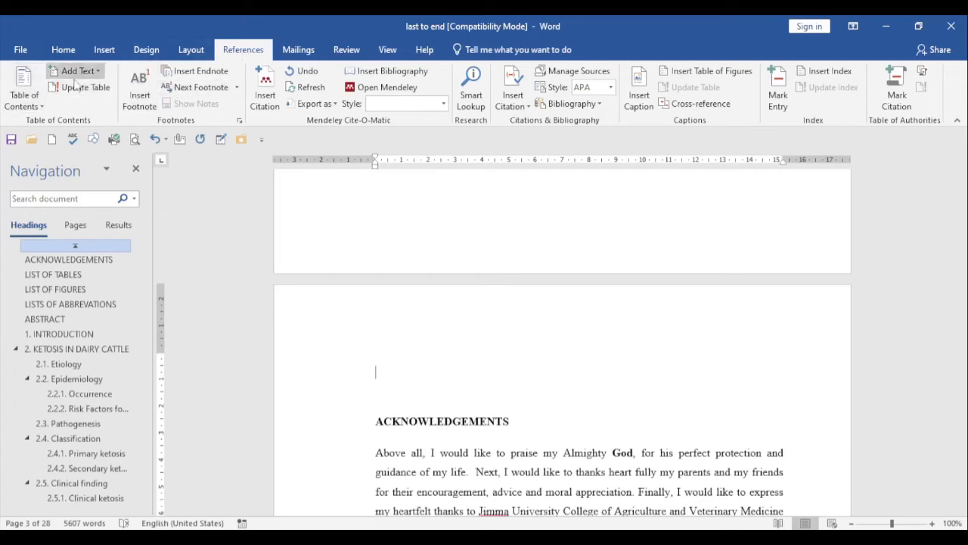
pyautogui.click(31, 92)
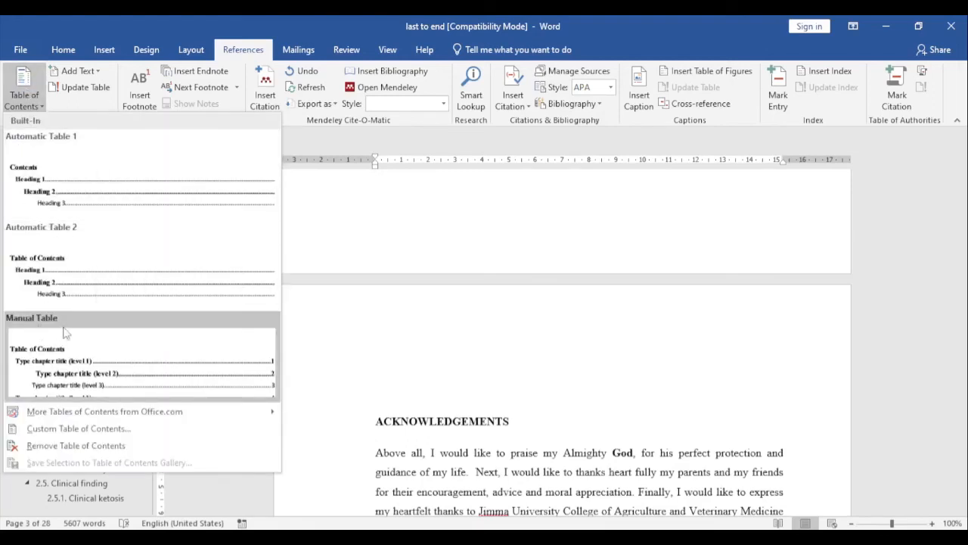
pyautogui.click(55, 264)
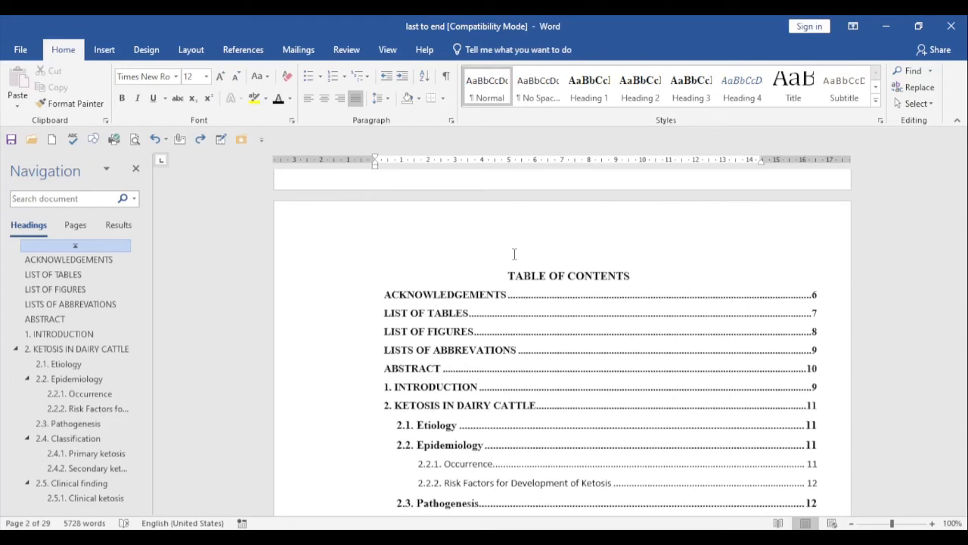
pyautogui.scroll(-3, 545, 269)
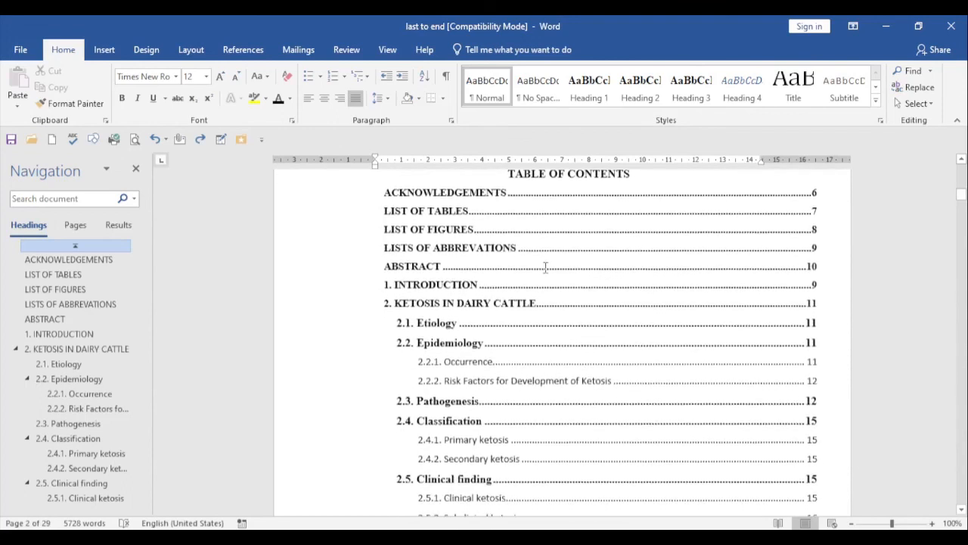
pyautogui.scroll(3, 545, 266)
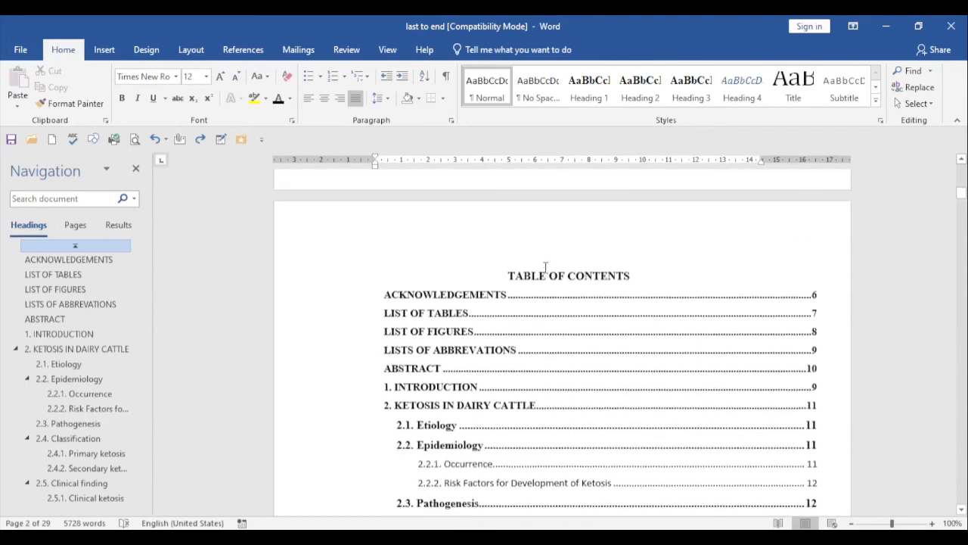